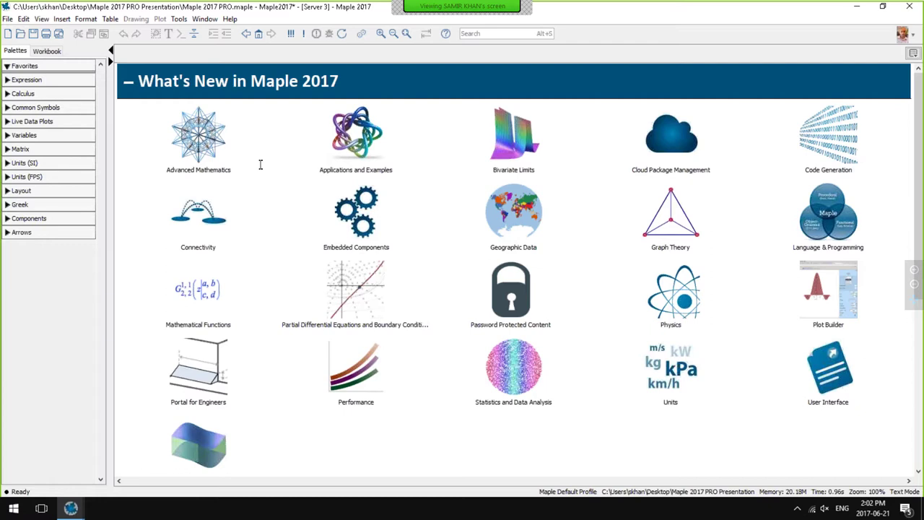
Scroll down to the MapleCloud section listing Package Manager and Beam Design Using AISC Steel Shapes
scroll(175, 308, down, 1)
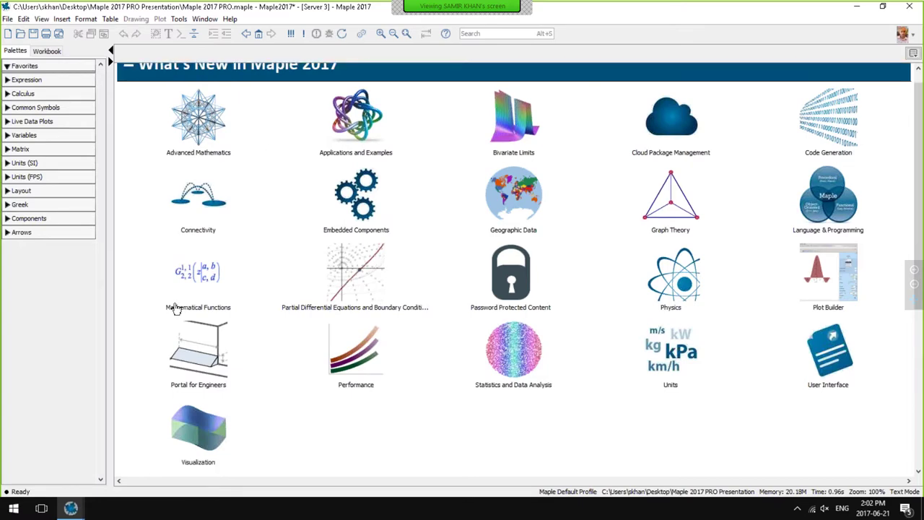
key(Page_Down)
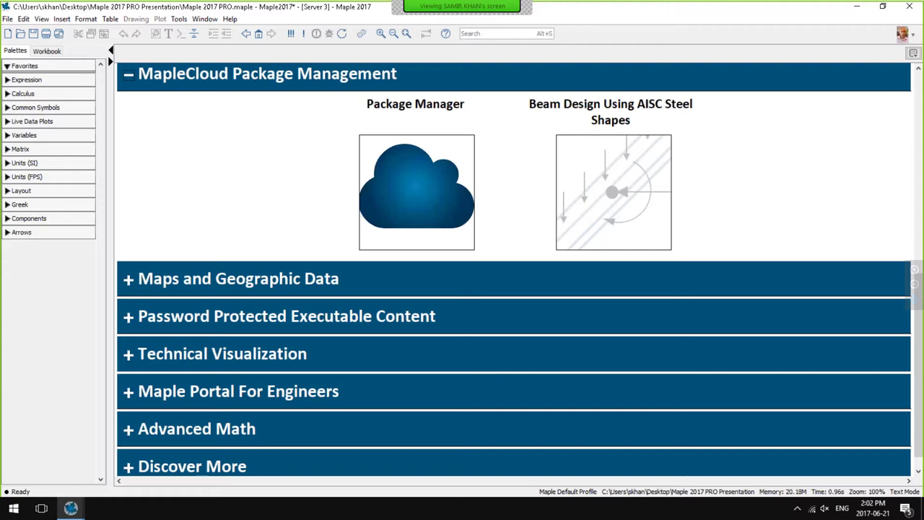
Open MapleCloud from the Tools menu, list Packages, and preview Google Maps and Geocoding
click(179, 19)
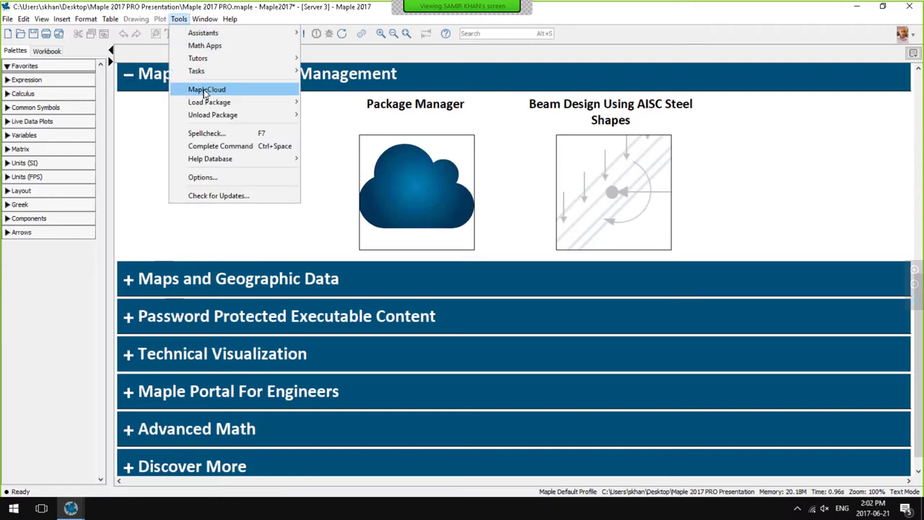
click(206, 89)
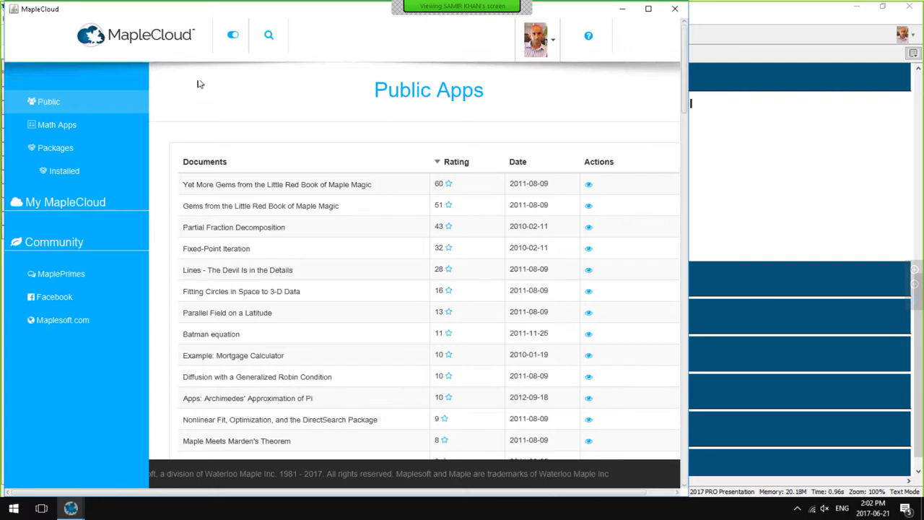
click(75, 151)
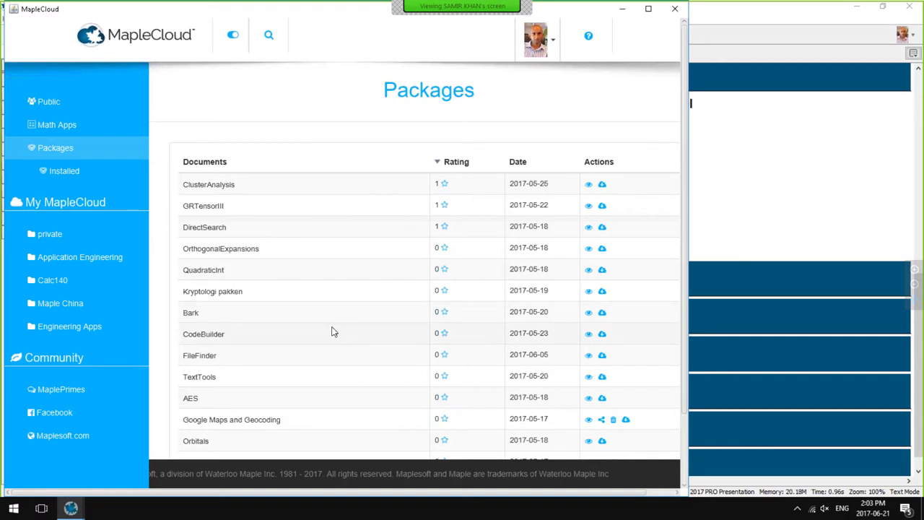
scroll(334, 332, down, 1)
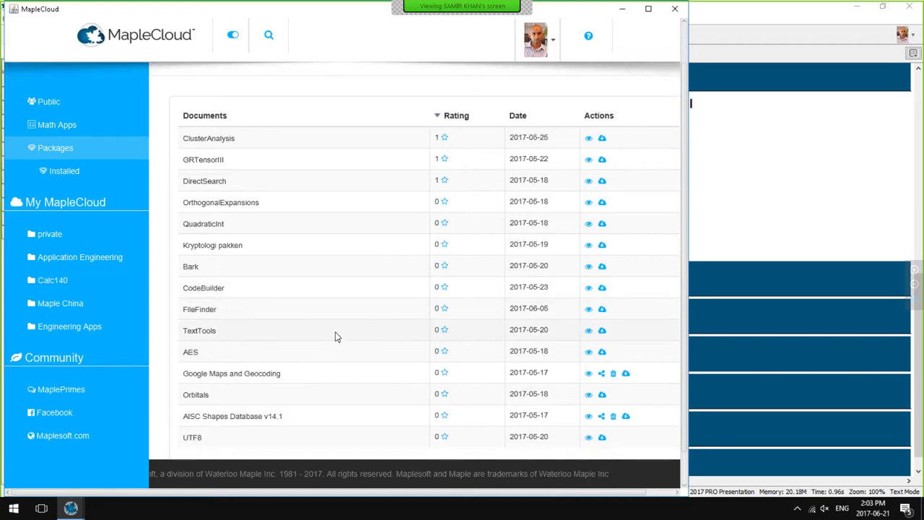
click(589, 374)
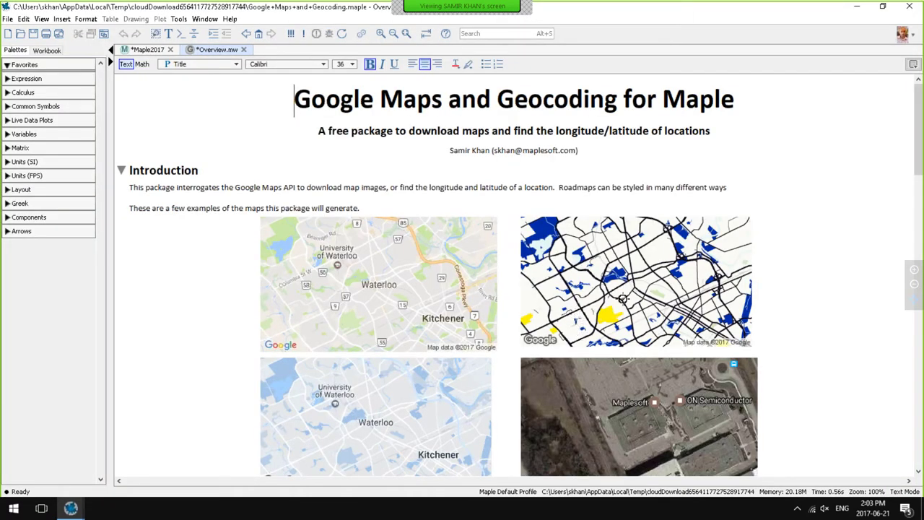
Scroll through the Google Maps worksheet, then switch back to the MapleCloud window
scroll(671, 302, down, 1)
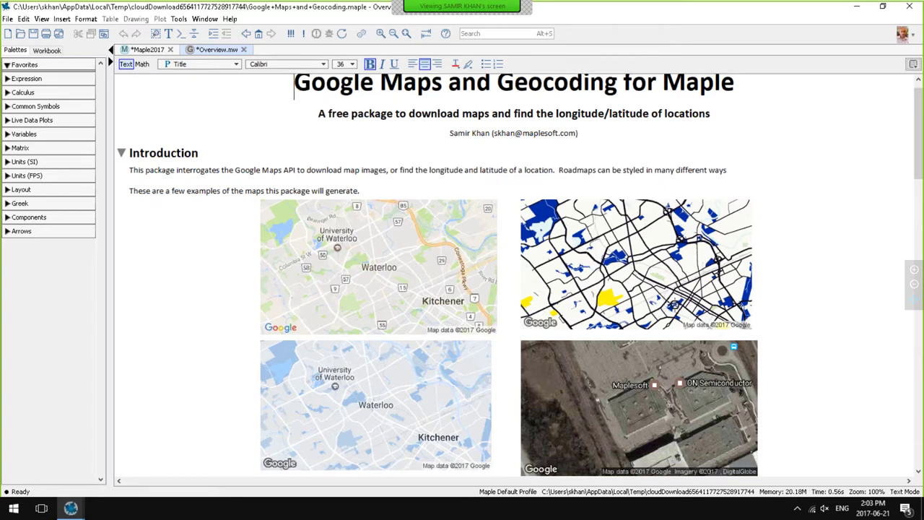
scroll(671, 304, down, 8)
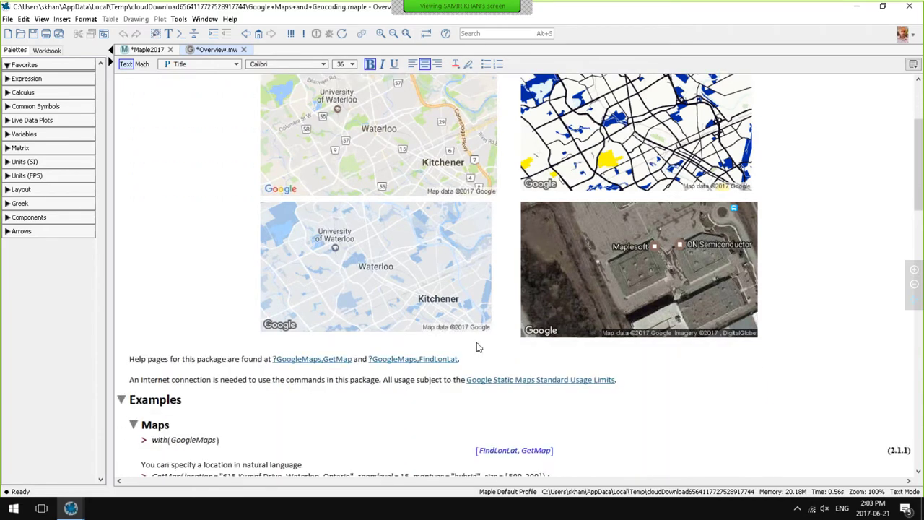
mouse_move(72, 510)
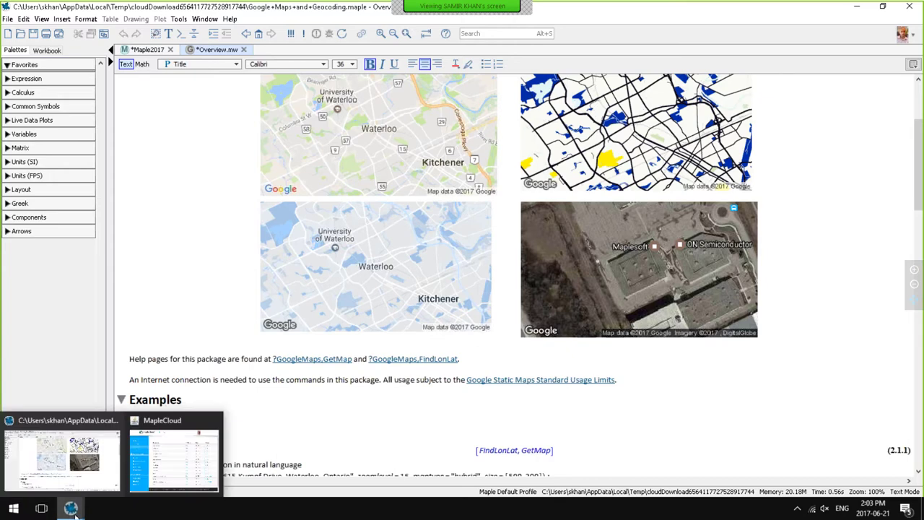
click(153, 476)
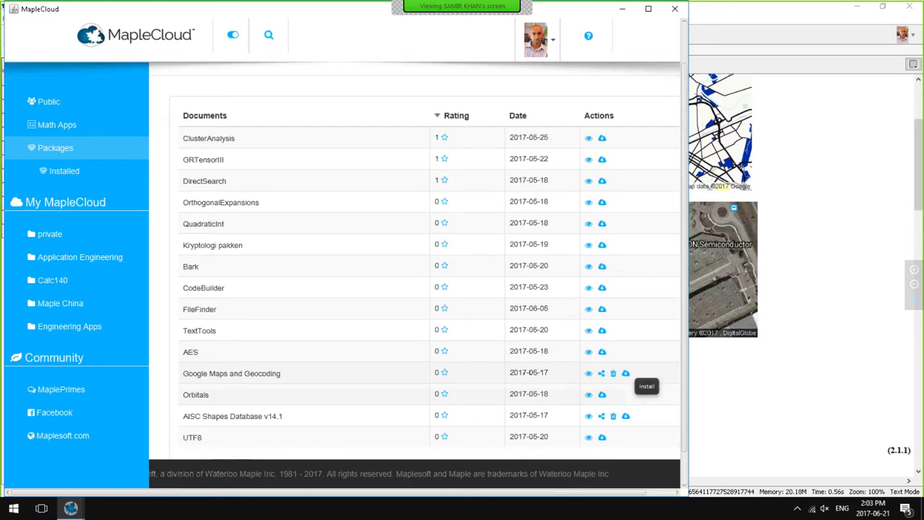
Install the Google Maps and Geocoding package and finish the installation dialog
click(625, 374)
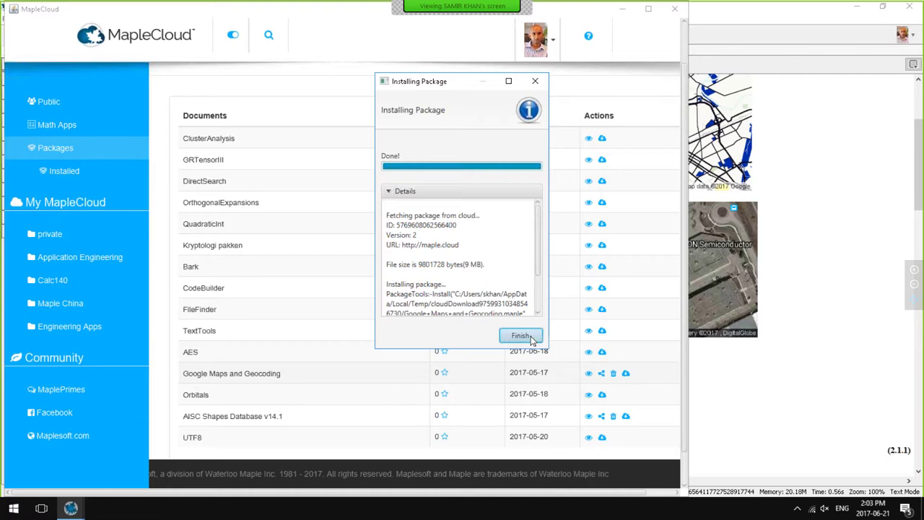
click(522, 336)
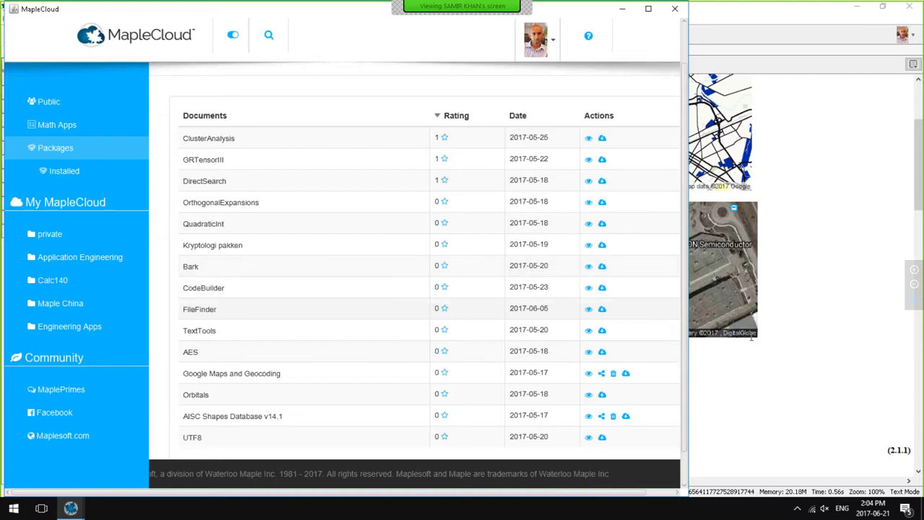
Close the Google Maps Overview.mw worksheet without saving
click(778, 383)
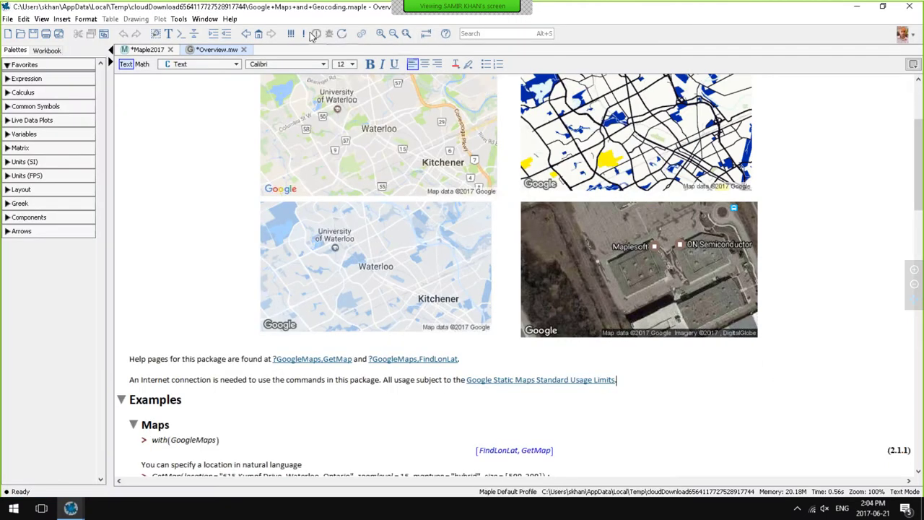
click(244, 49)
click(458, 268)
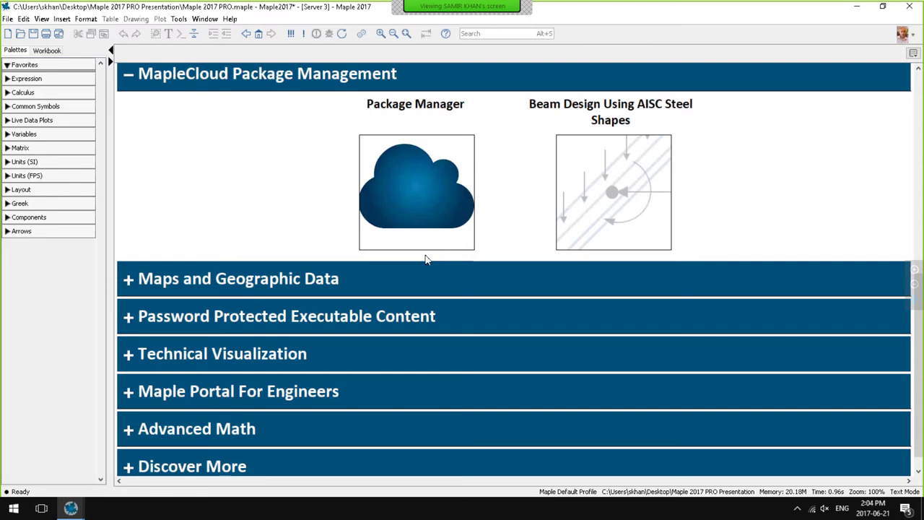
Open the Beam Design Using AISC Steel Shapes application and scroll through it
click(611, 166)
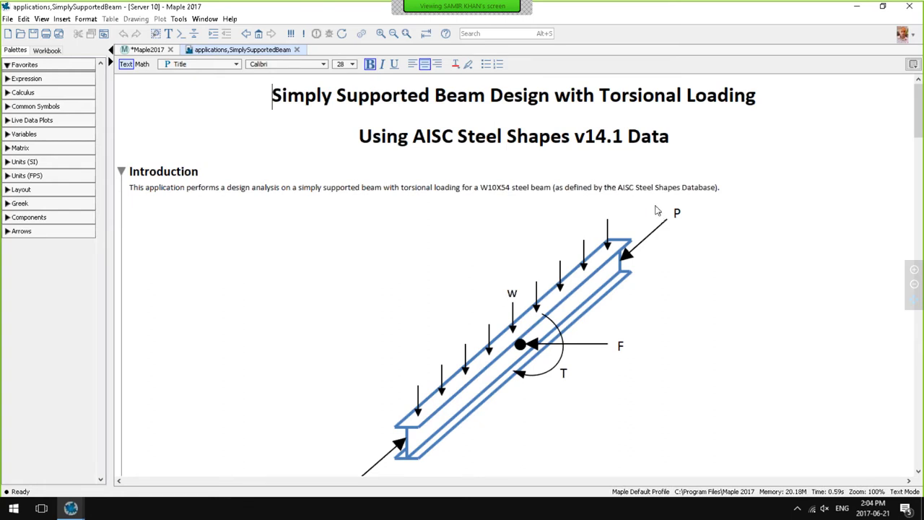
scroll(656, 210, down, 2)
scroll(656, 217, down, 2)
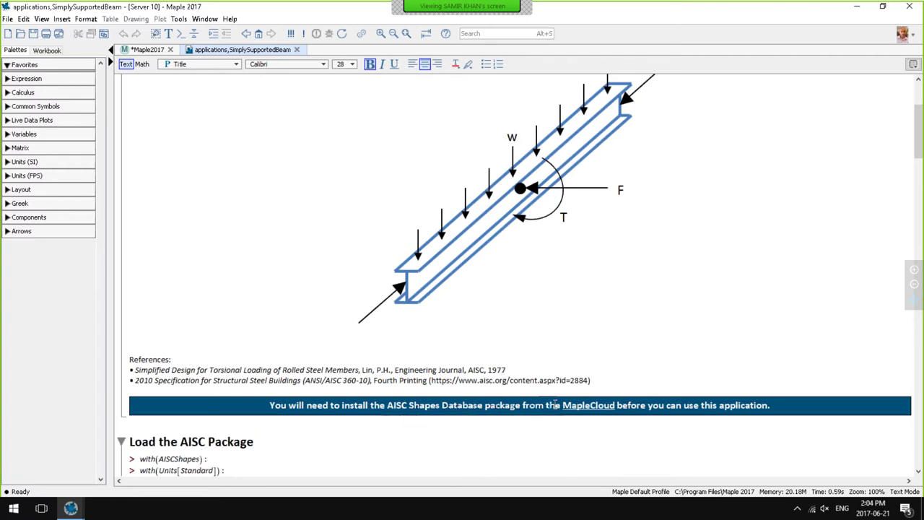
scroll(594, 439, down, 1)
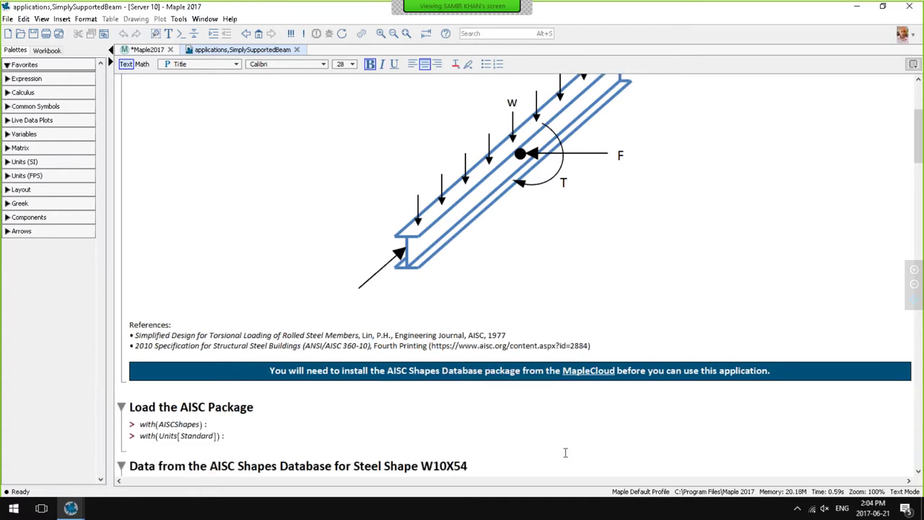
scroll(565, 449, down, 2)
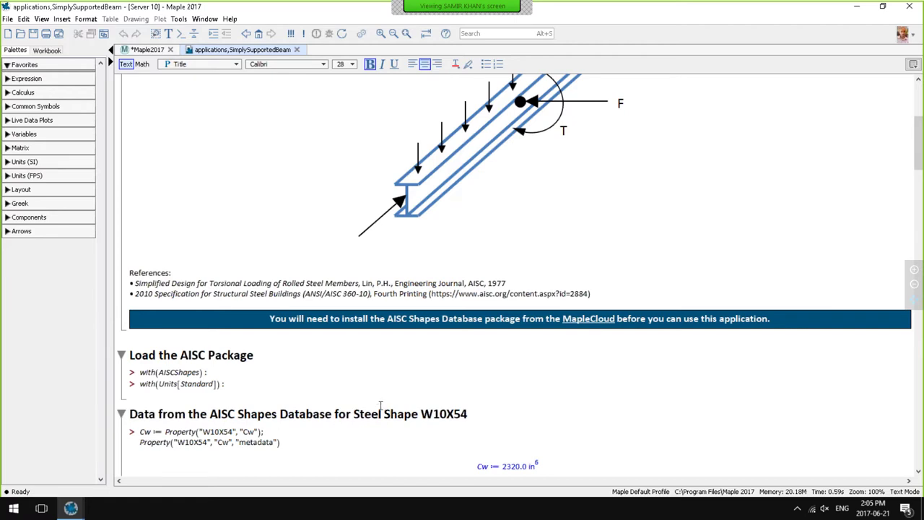
scroll(409, 326, down, 1)
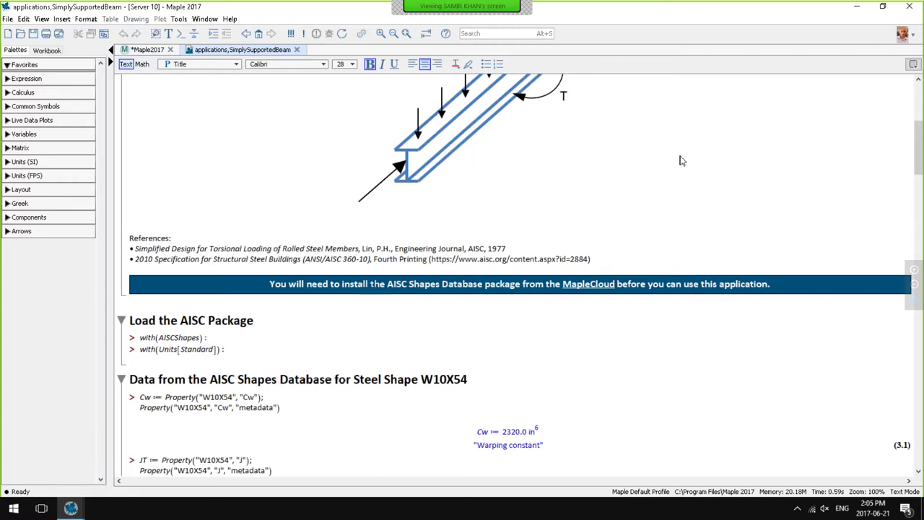
View the MapleCloud account panel, then close the beam design worksheet
click(904, 39)
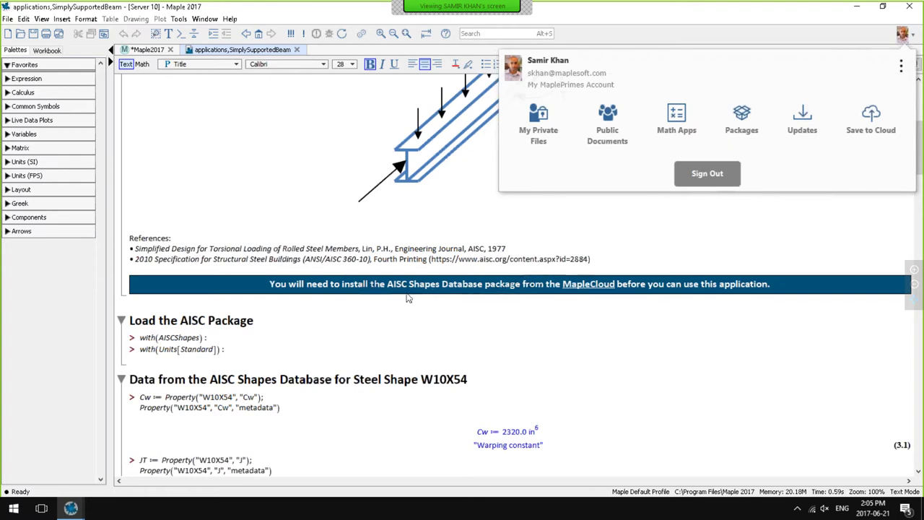
click(318, 253)
key(ctrl+F4)
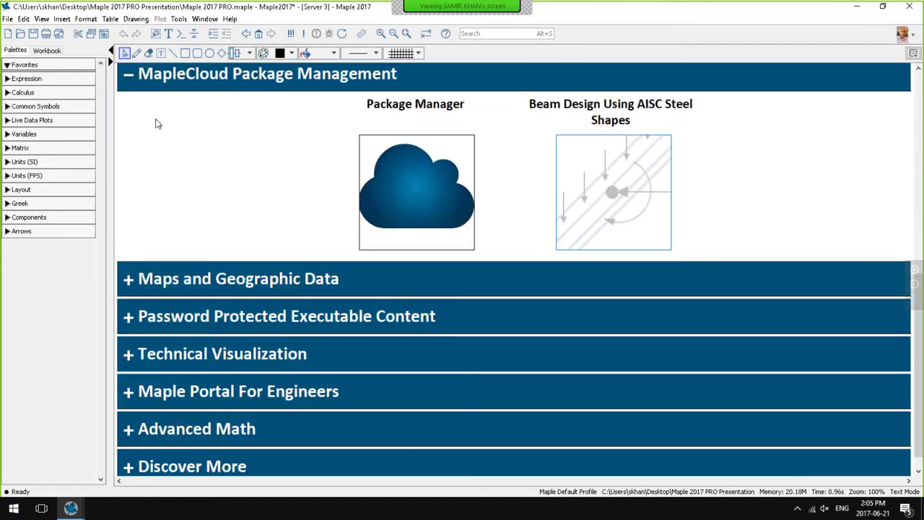
Collapse MapleCloud Package Management, expand Maps and Geographic Data, and open the Map Gallery
click(129, 75)
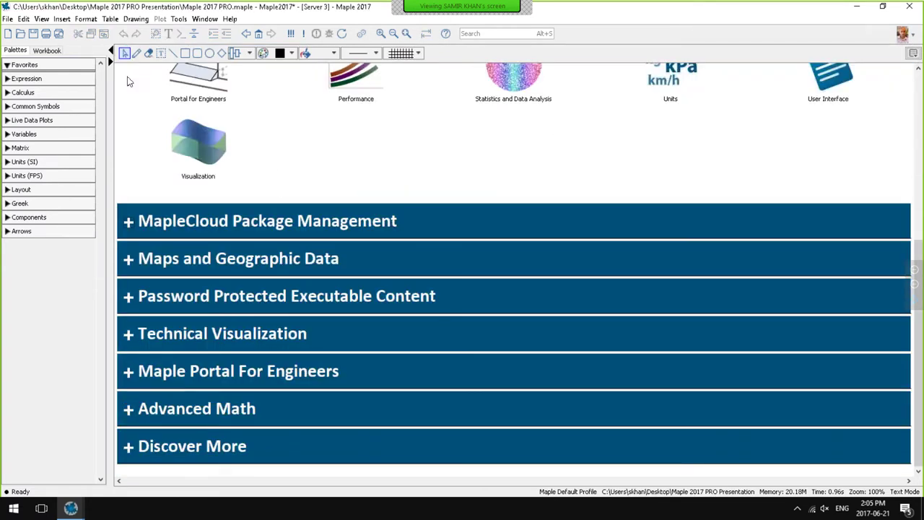
click(127, 265)
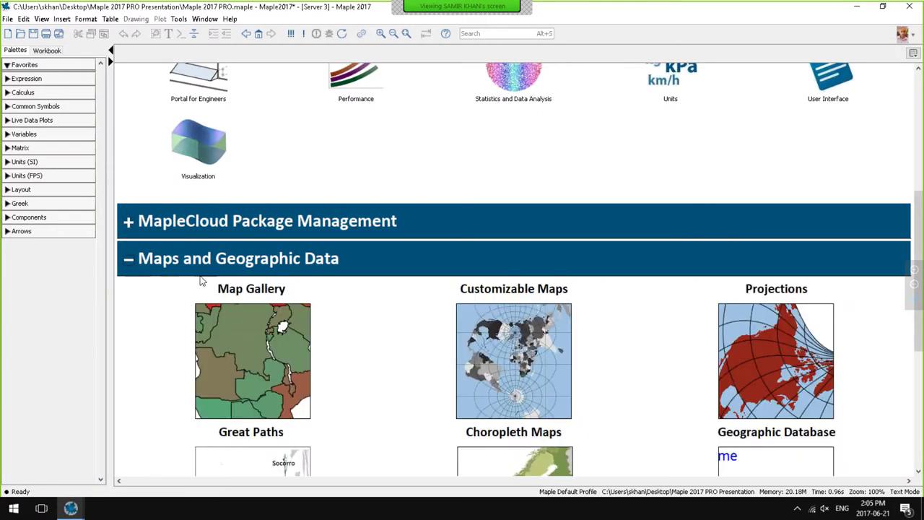
scroll(197, 282, down, 3)
scroll(165, 279, down, 2)
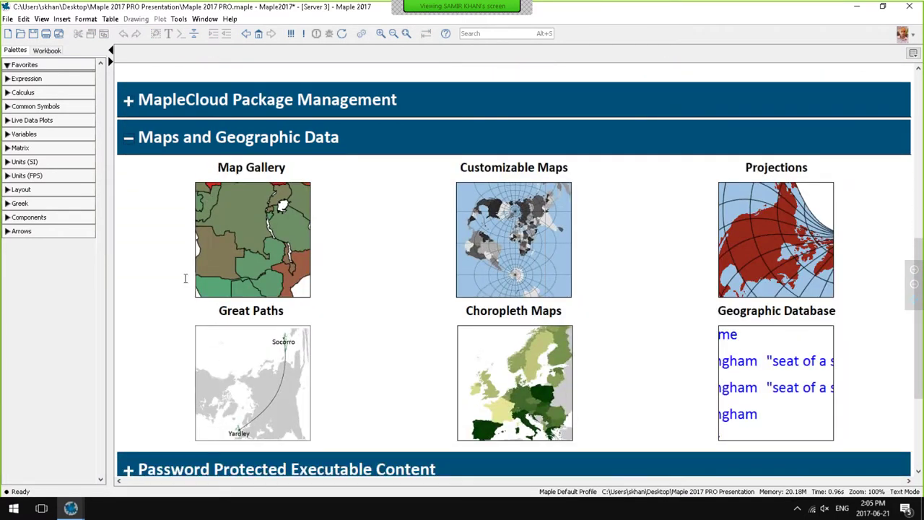
scroll(163, 278, down, 1)
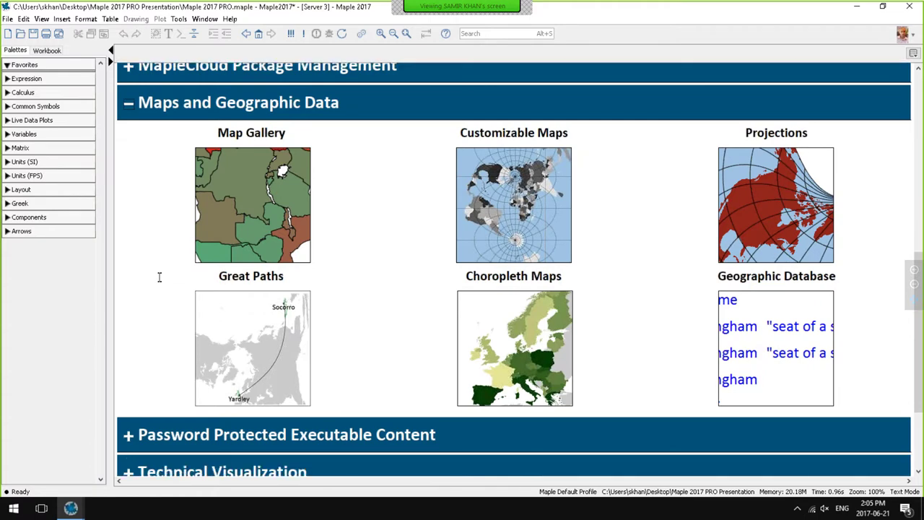
click(244, 205)
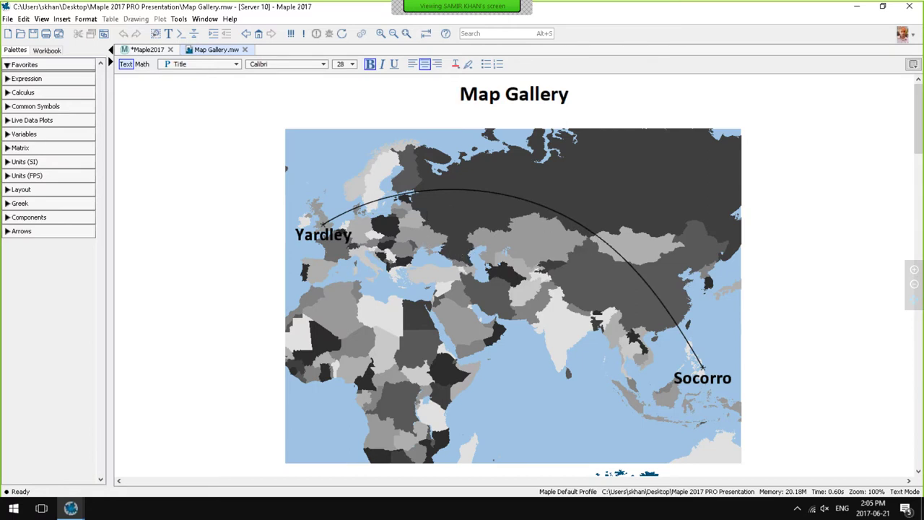
Browse through the Map Gallery examples, then close the Map Gallery worksheet
scroll(444, 403, down, 3)
scroll(443, 403, down, 10)
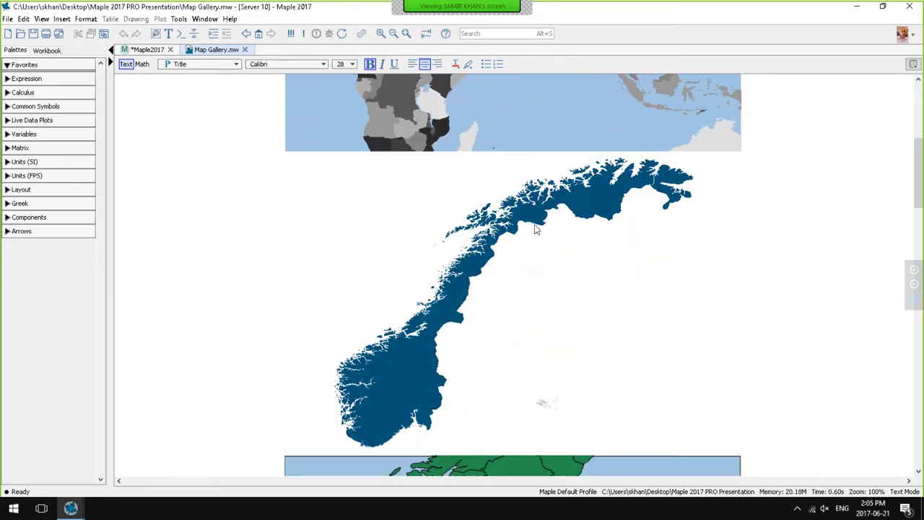
scroll(466, 315, down, 5)
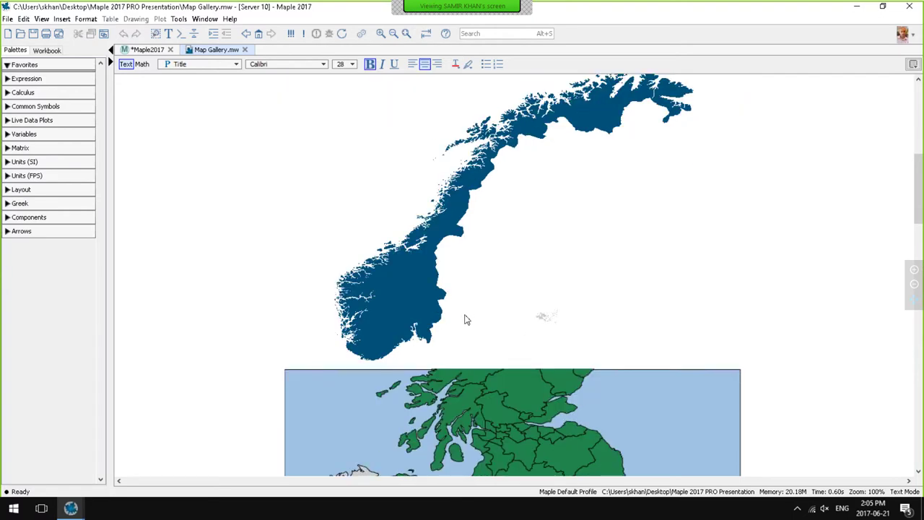
scroll(469, 329, down, 5)
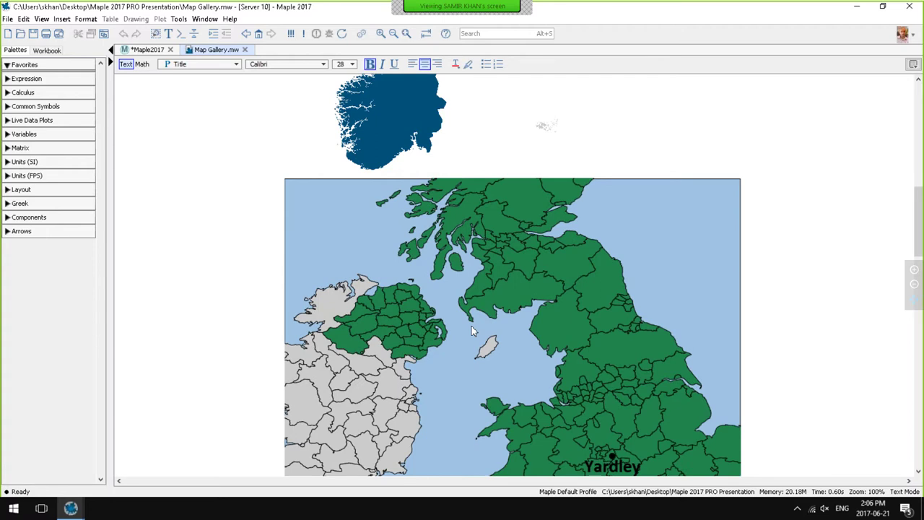
scroll(474, 329, down, 2)
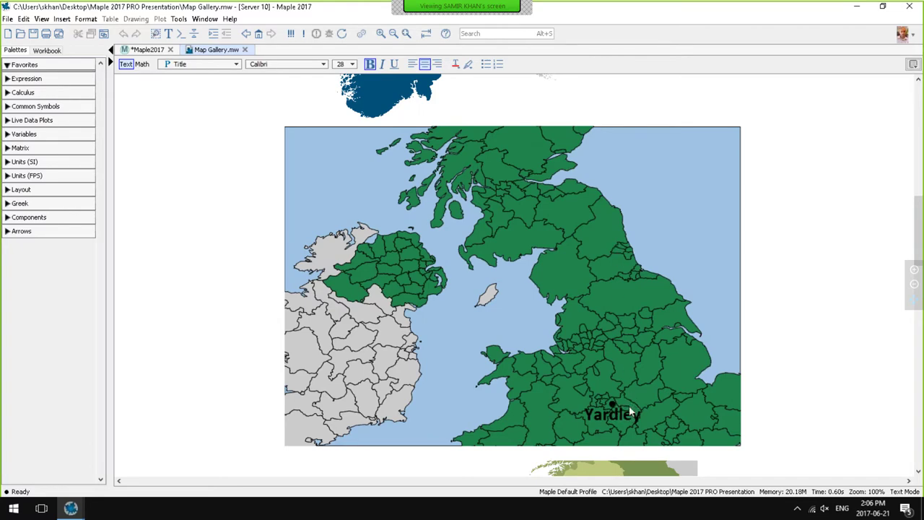
scroll(633, 413, down, 9)
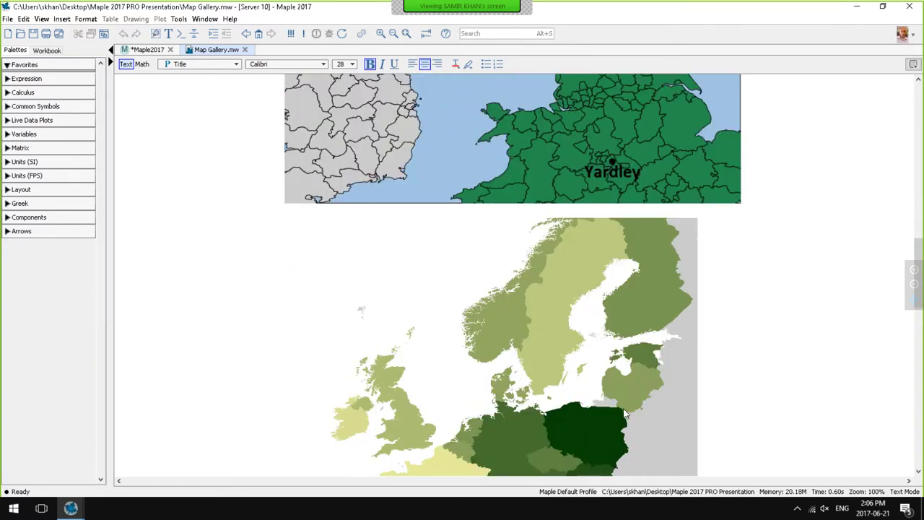
scroll(625, 409, down, 3)
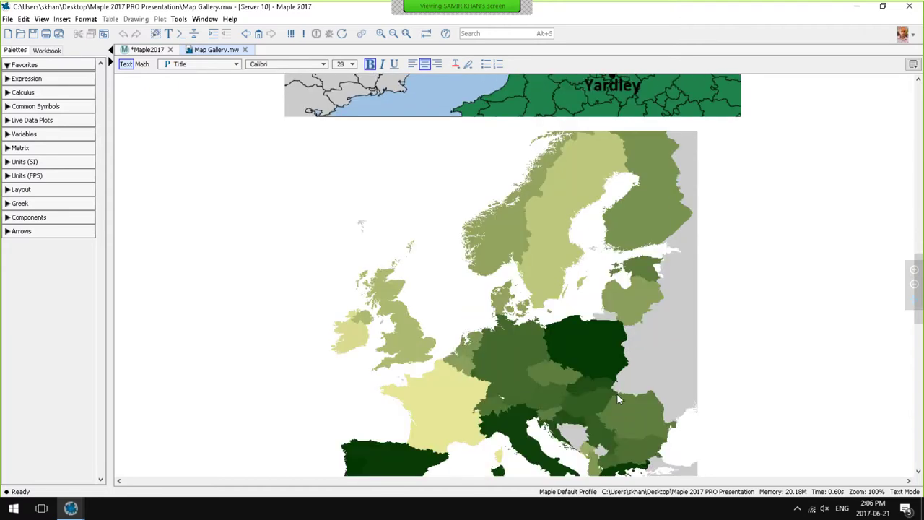
scroll(608, 390, down, 10)
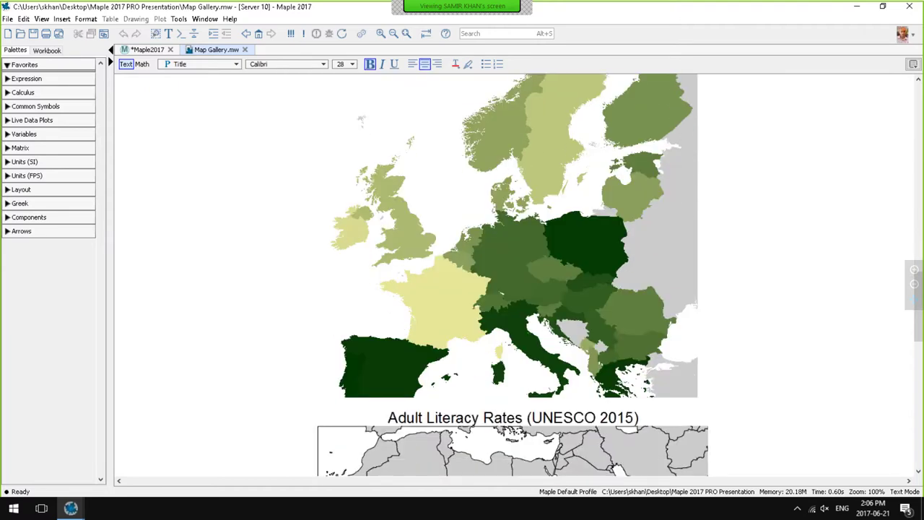
scroll(610, 390, down, 2)
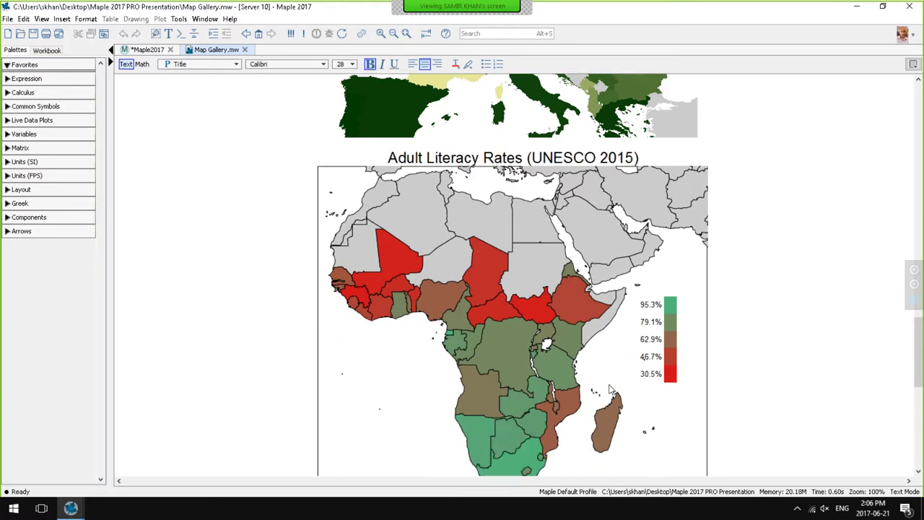
scroll(610, 390, down, 6)
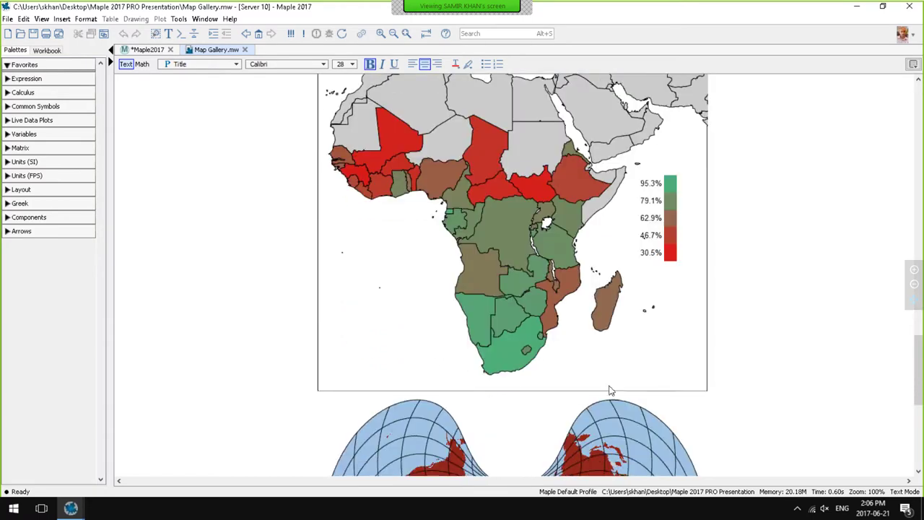
scroll(610, 391, down, 6)
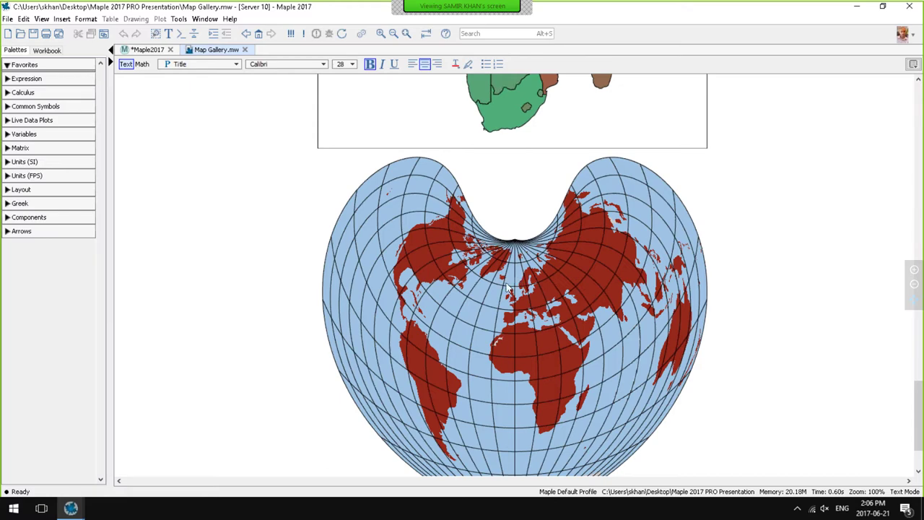
click(245, 49)
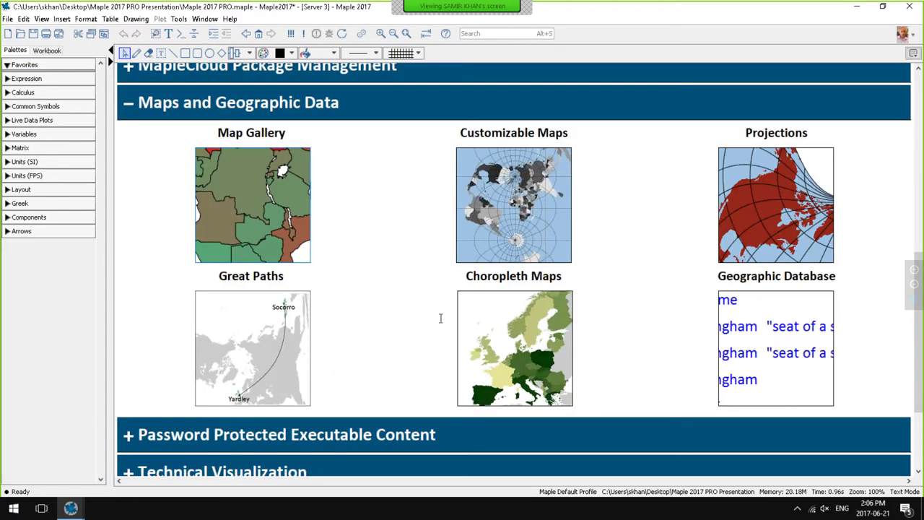
Open the Customizable Maps example (World Maps.mw) and execute the whole worksheet
click(496, 160)
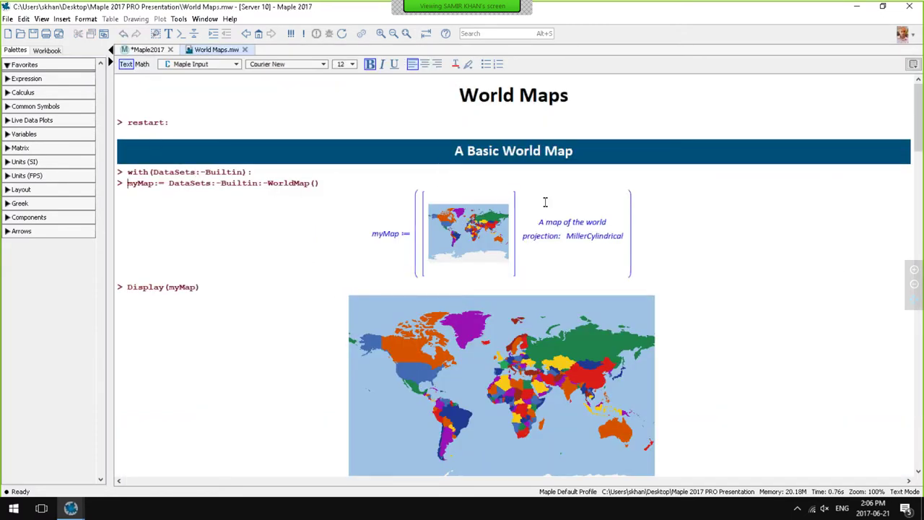
key(ctrl+shift+Return)
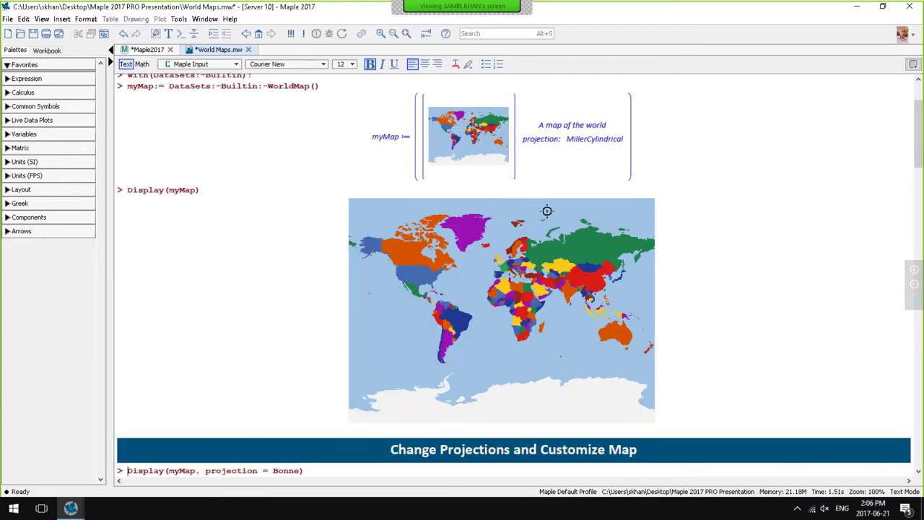
scroll(547, 209, down, 3)
scroll(320, 284, down, 5)
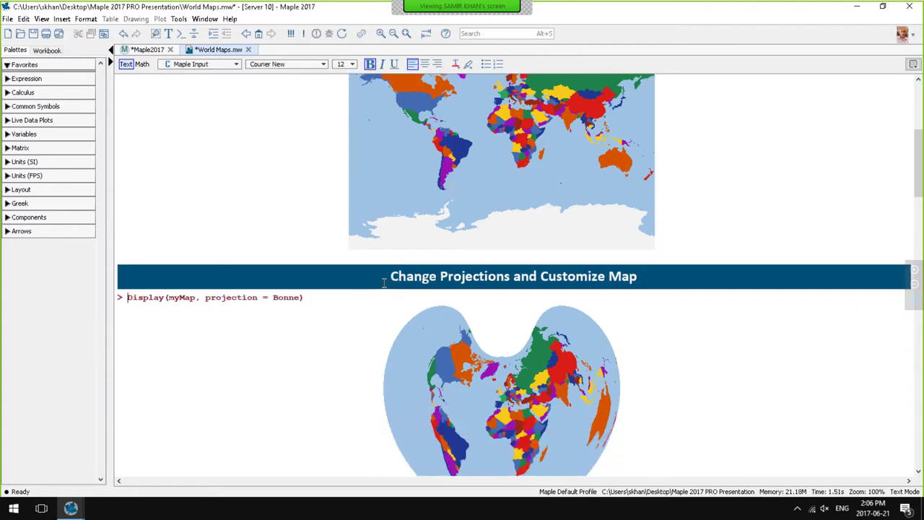
scroll(305, 263, down, 1)
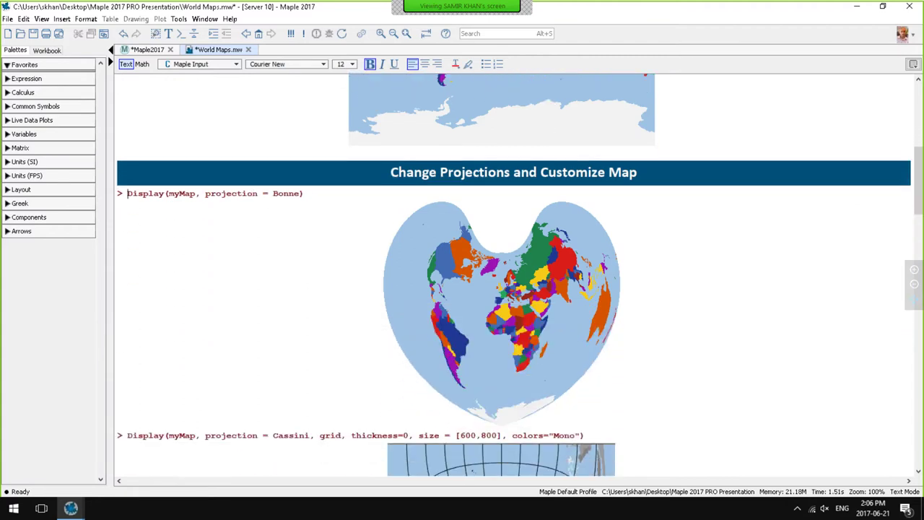
Change the Display projection from Bonne to Mercator and redraw the world map
click(279, 193)
double_click(286, 192)
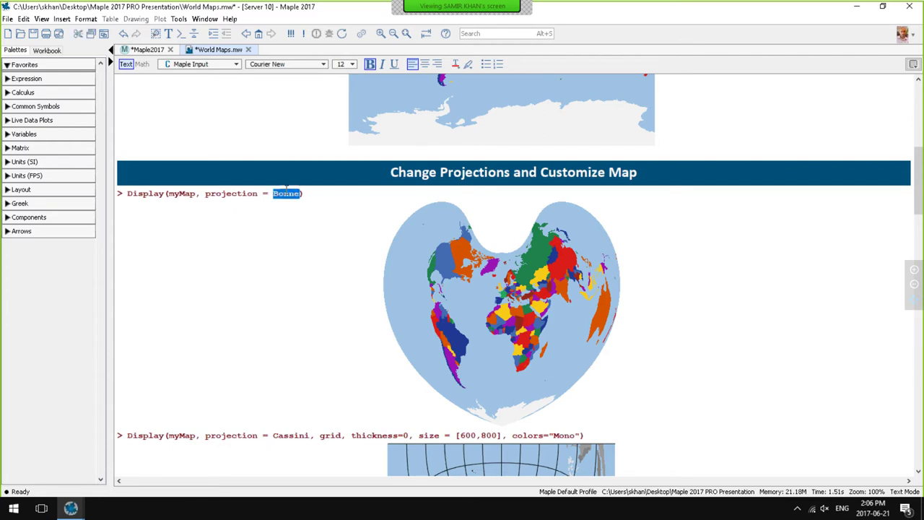
text(Mercator)
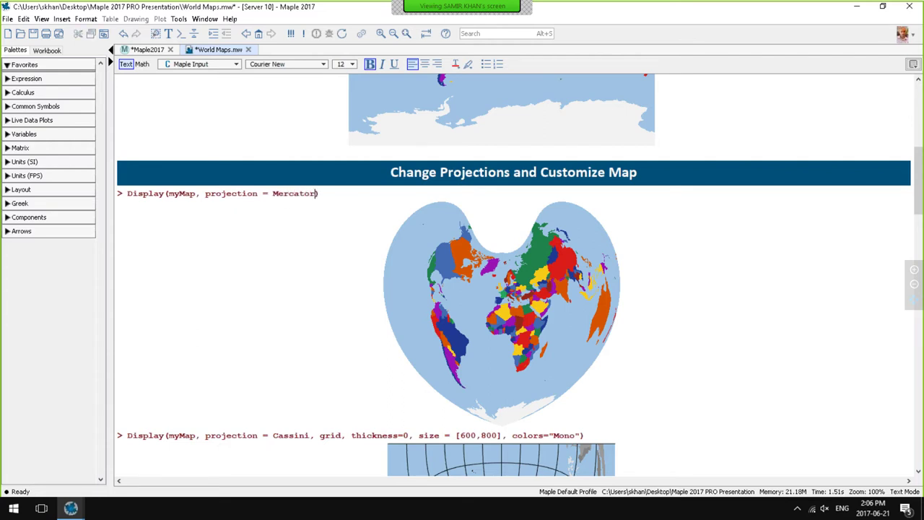
key(Return)
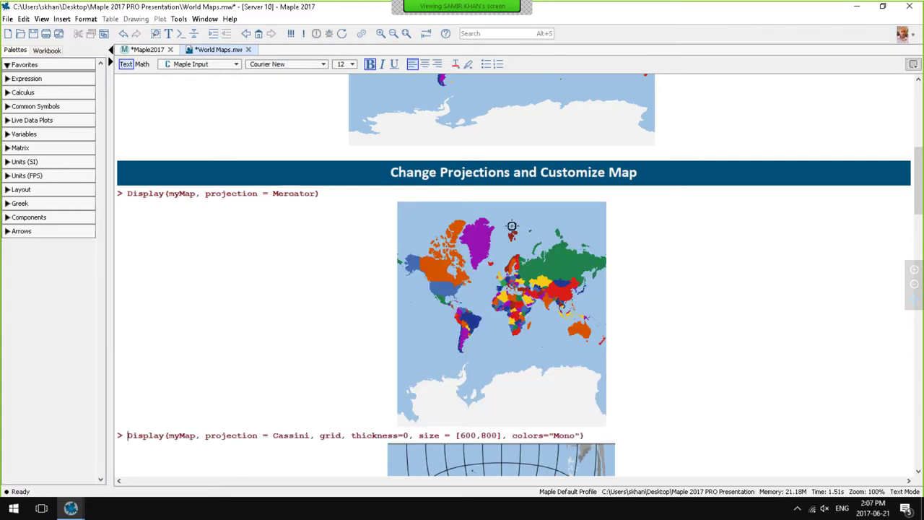
scroll(517, 358, down, 8)
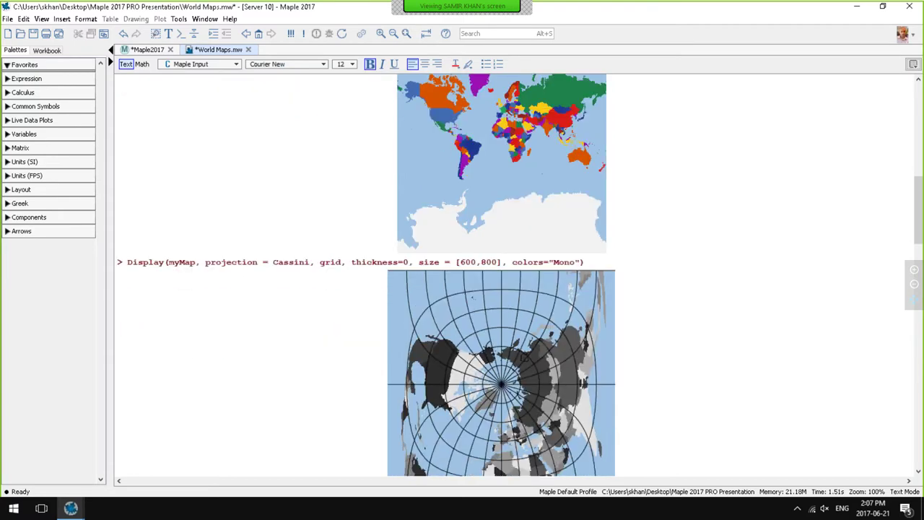
scroll(516, 346, down, 7)
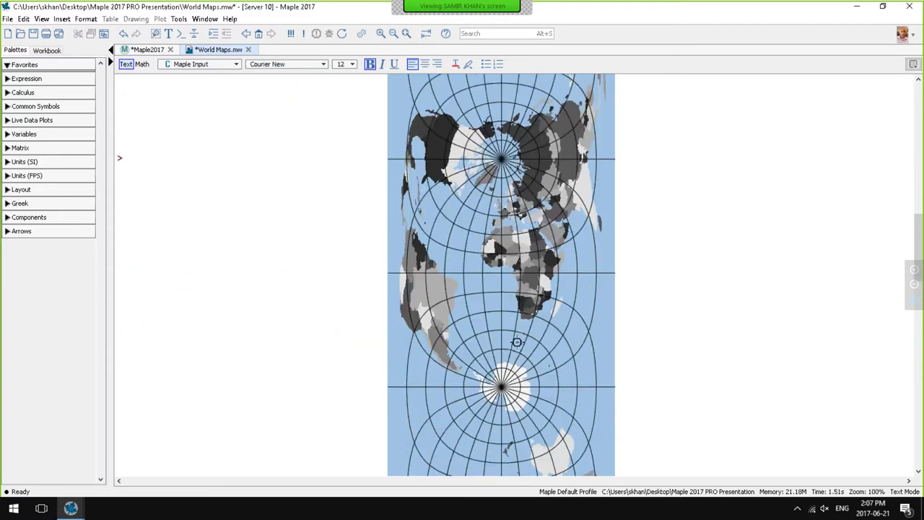
scroll(510, 338, down, 9)
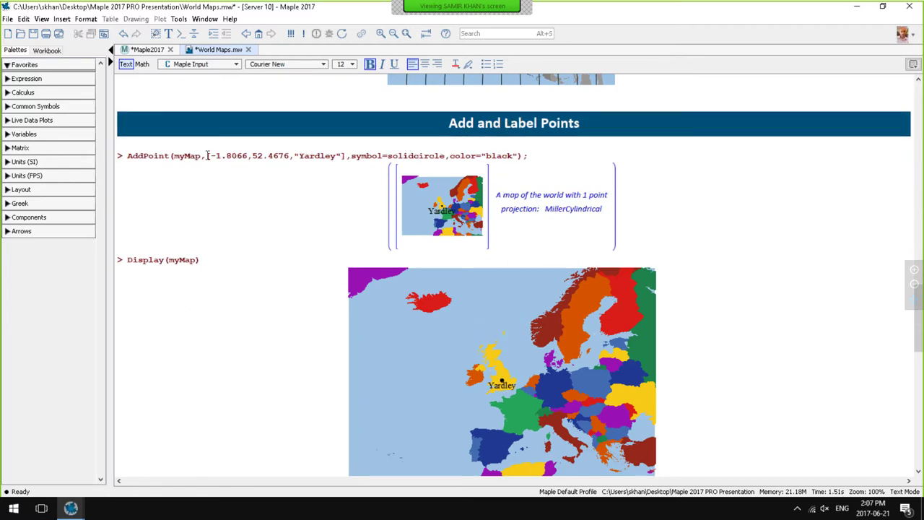
drag(208, 155, 342, 154)
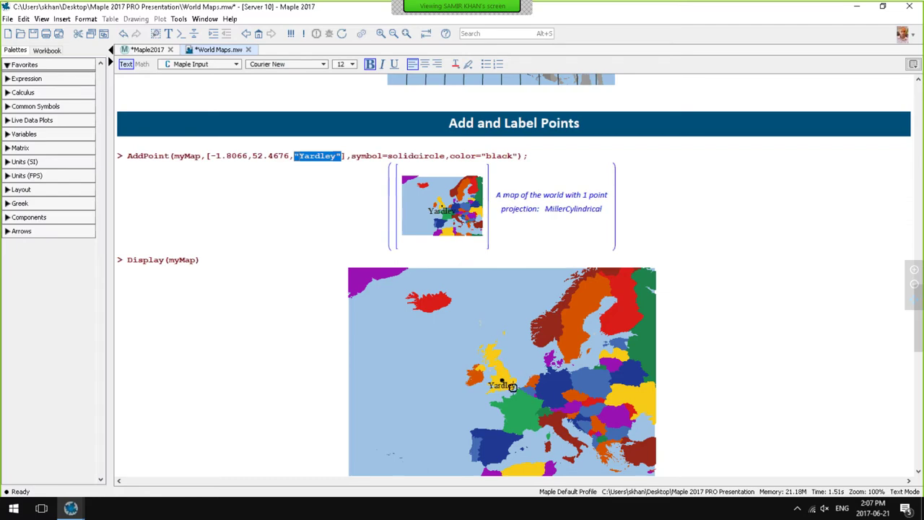
scroll(510, 386, down, 8)
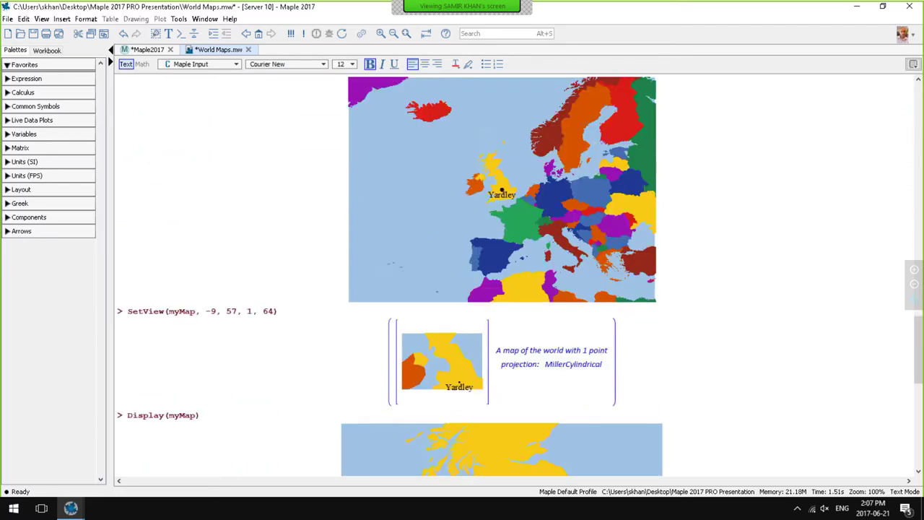
scroll(506, 384, down, 3)
scroll(509, 384, down, 6)
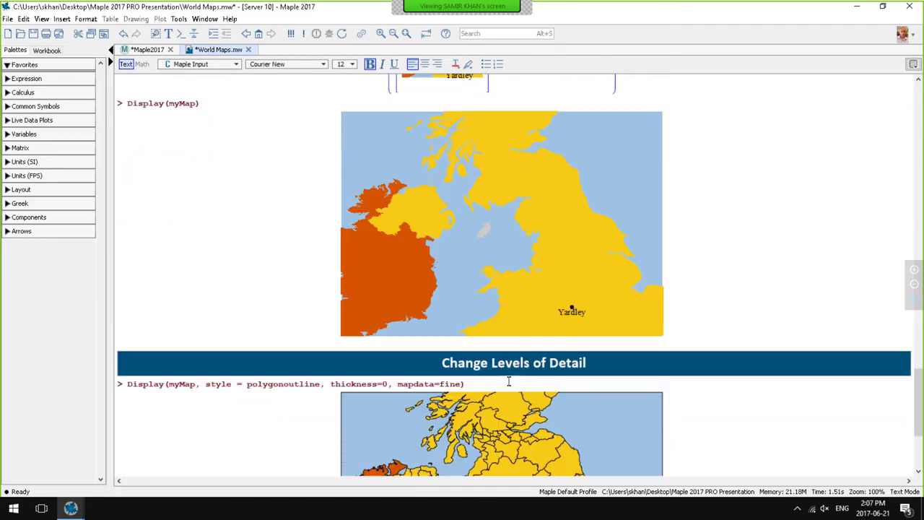
scroll(514, 275, down, 2)
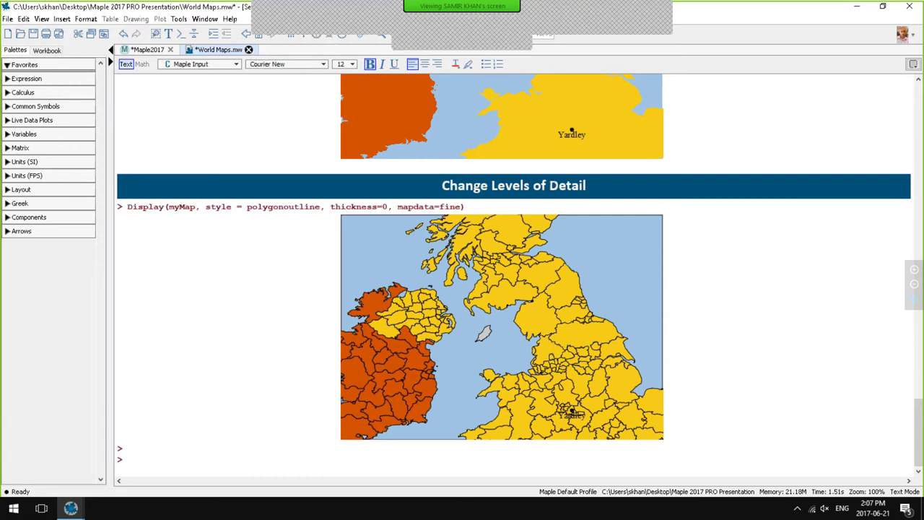
Close World Maps without saving and open the Geographic Database example worksheet
click(248, 49)
click(458, 268)
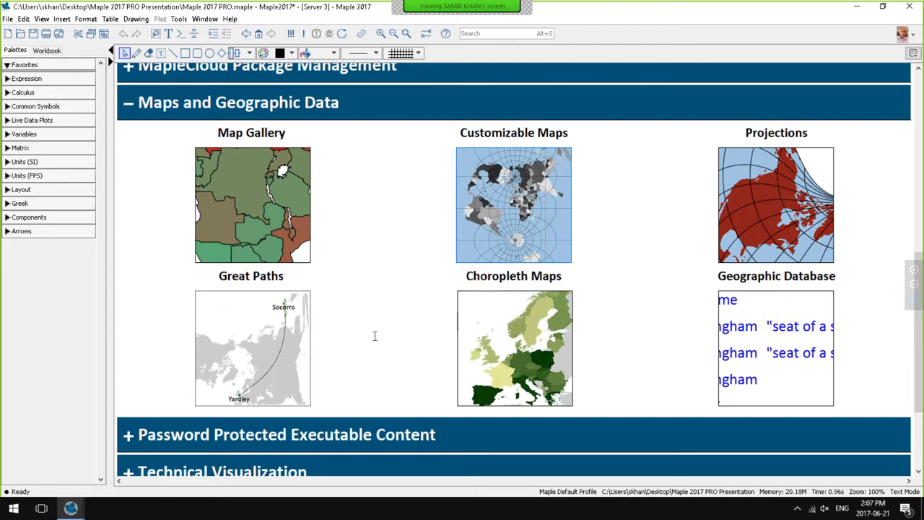
click(777, 331)
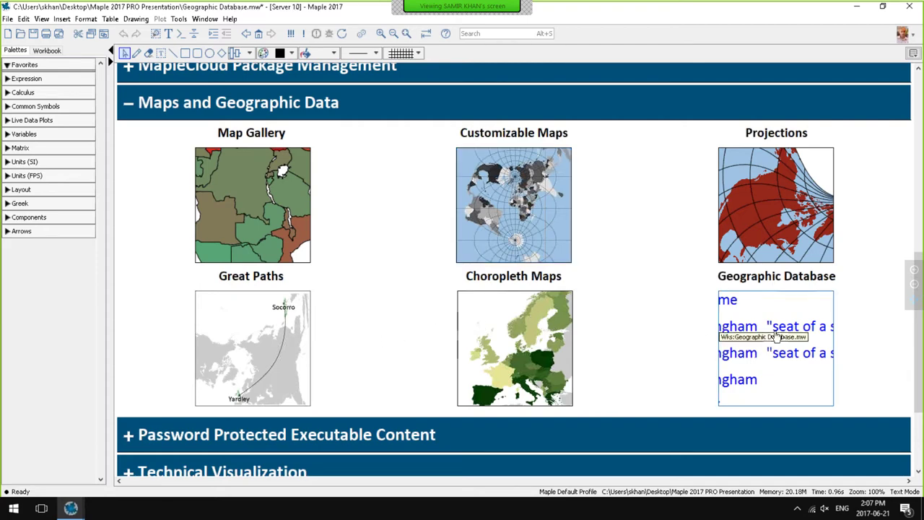
click(776, 338)
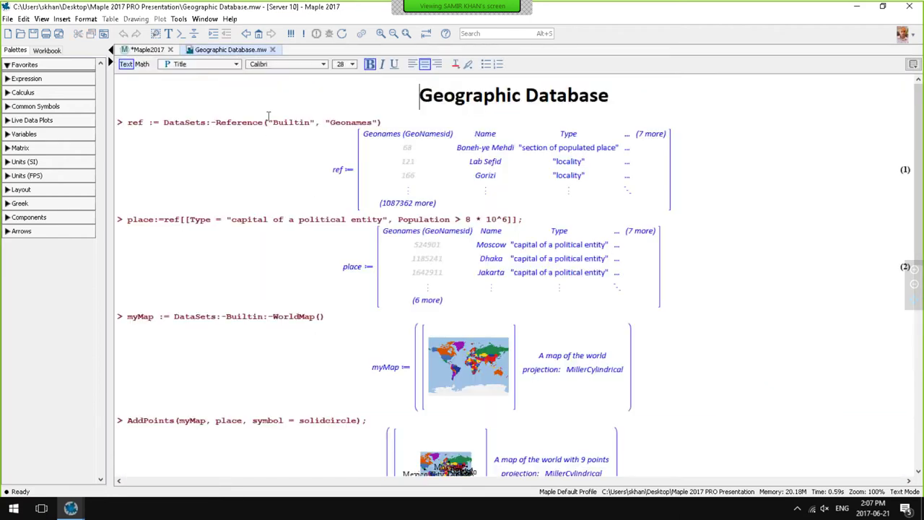
Re-run the Geonames reference command, view the world map, then close without saving
click(380, 122)
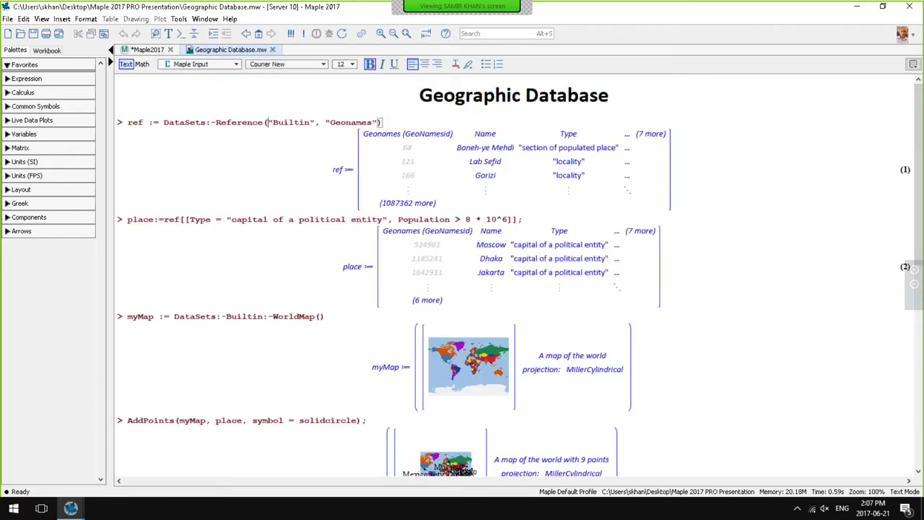
key(Return)
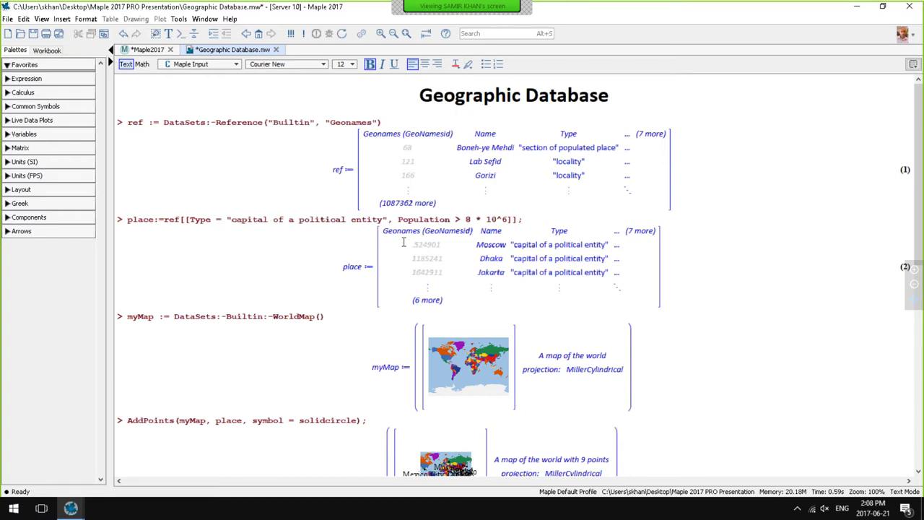
click(273, 316)
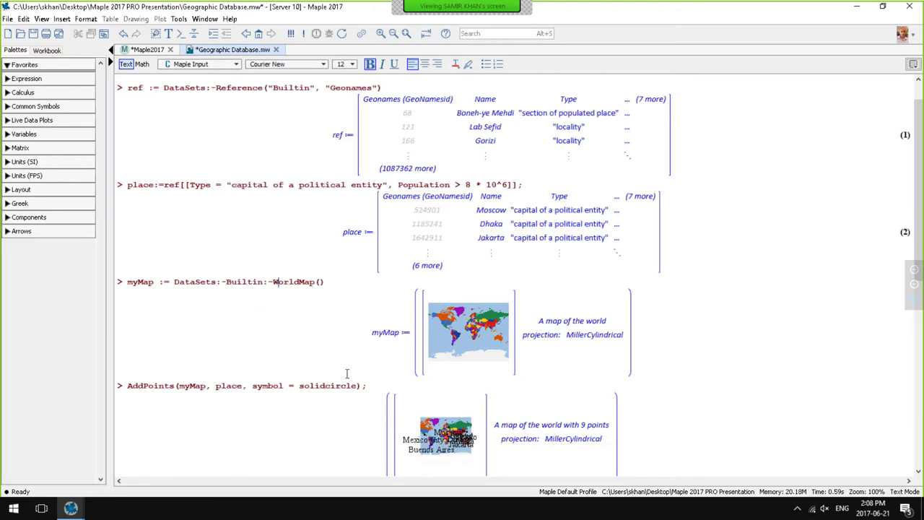
scroll(347, 375, down, 2)
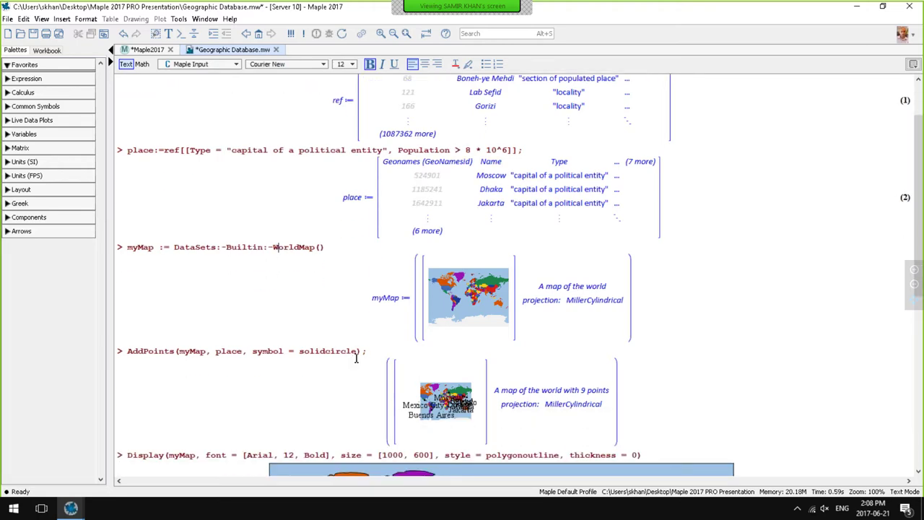
scroll(356, 357, down, 7)
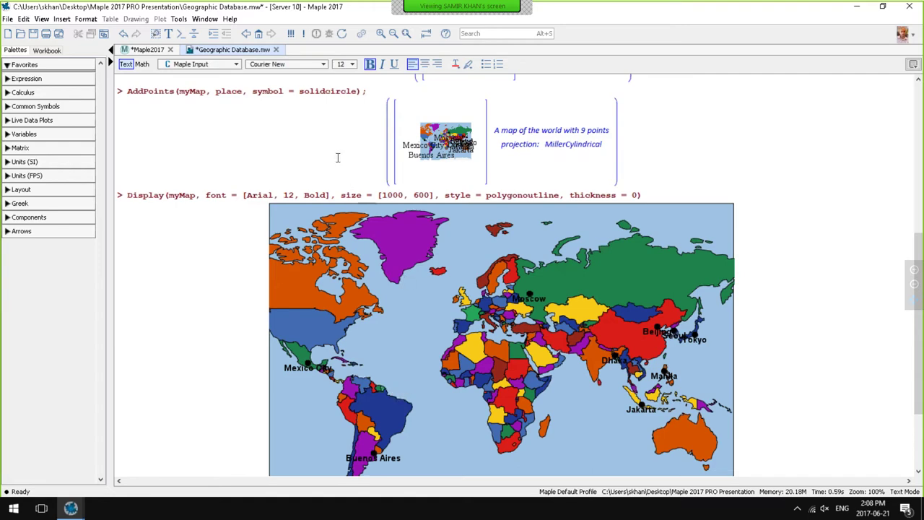
click(277, 50)
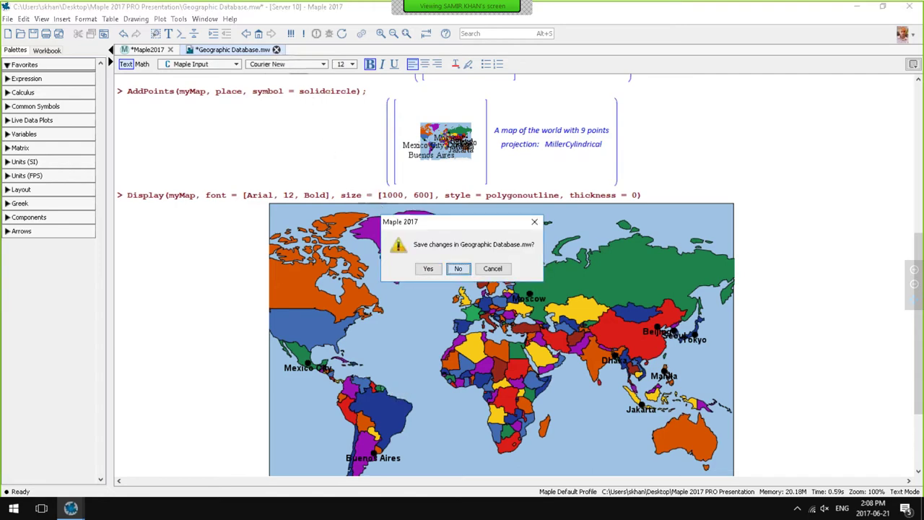
click(464, 273)
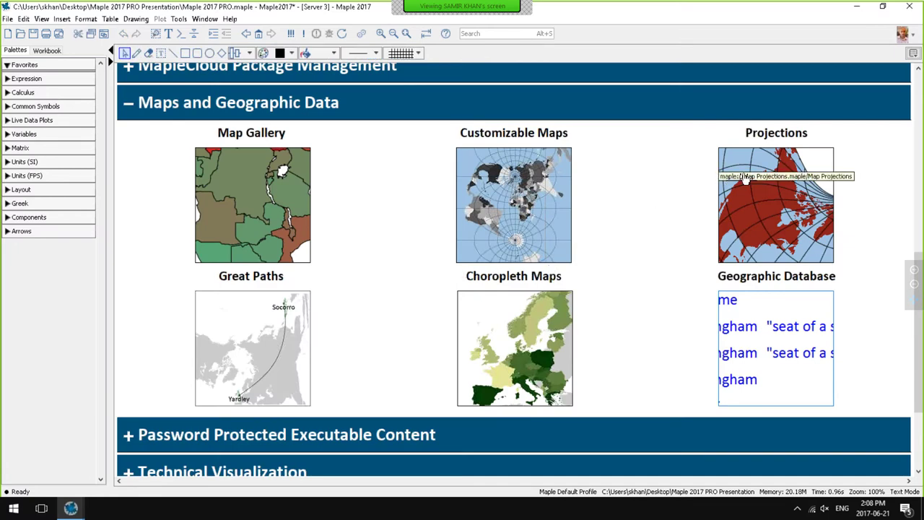
click(746, 179)
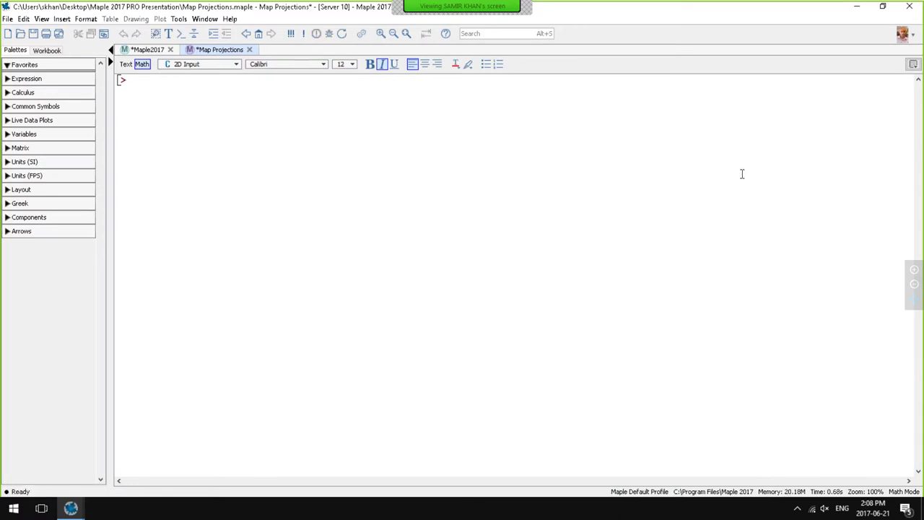
click(447, 267)
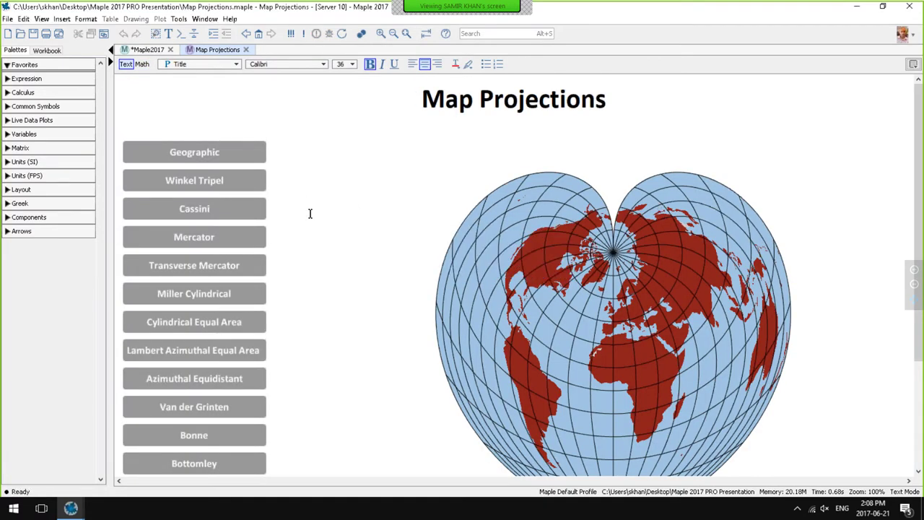
click(193, 184)
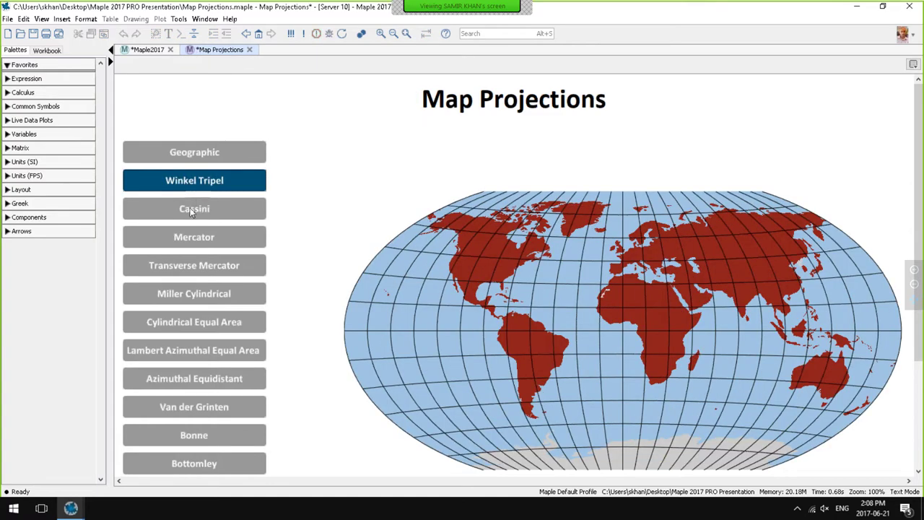
click(192, 211)
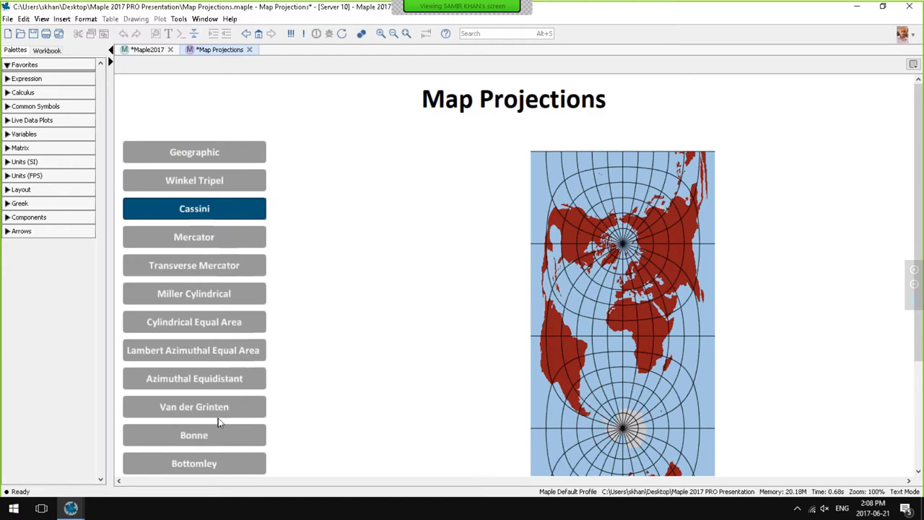
click(199, 443)
scroll(229, 411, down, 3)
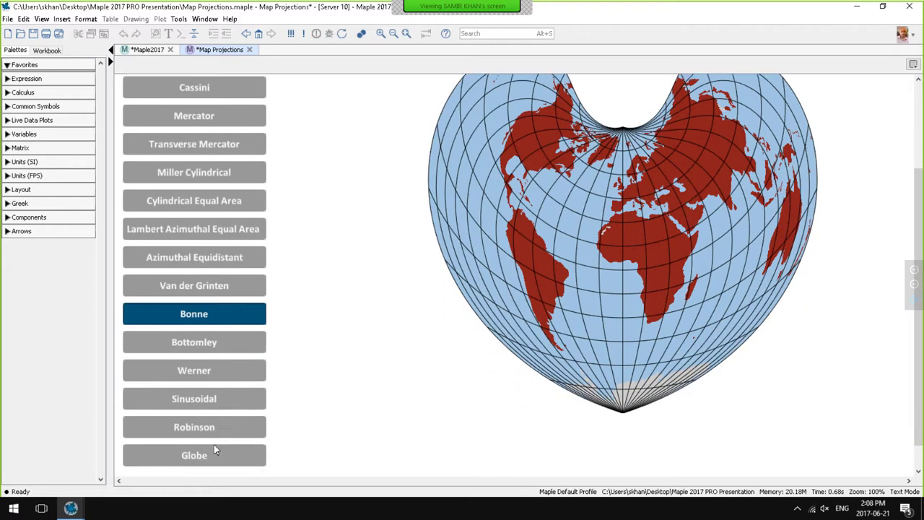
click(207, 462)
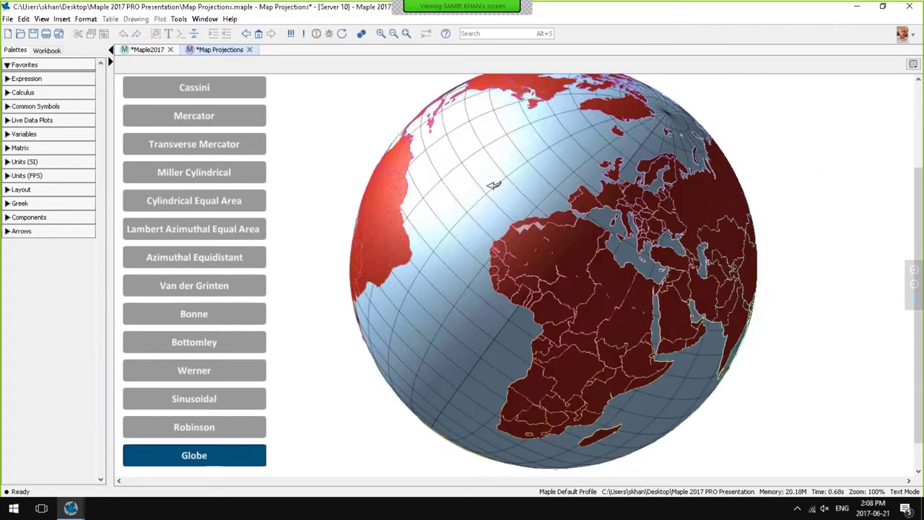
drag(497, 186, 515, 178)
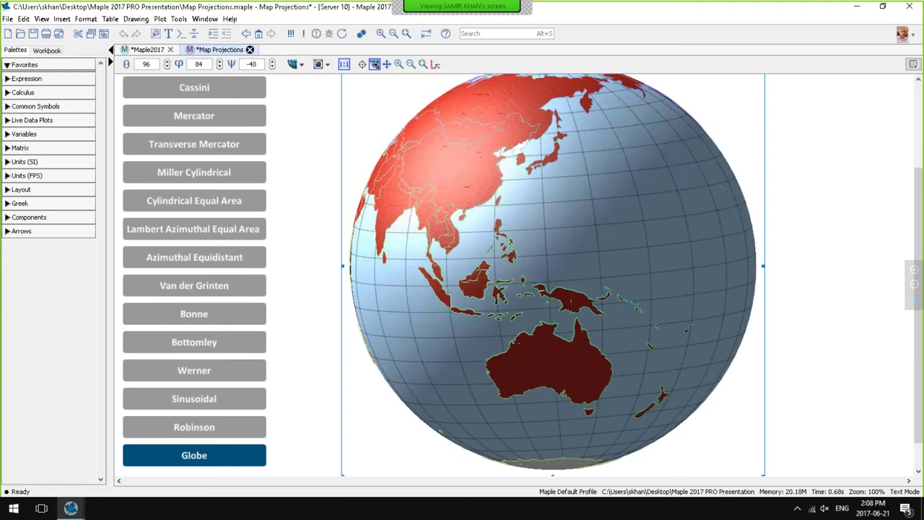
click(250, 49)
click(457, 267)
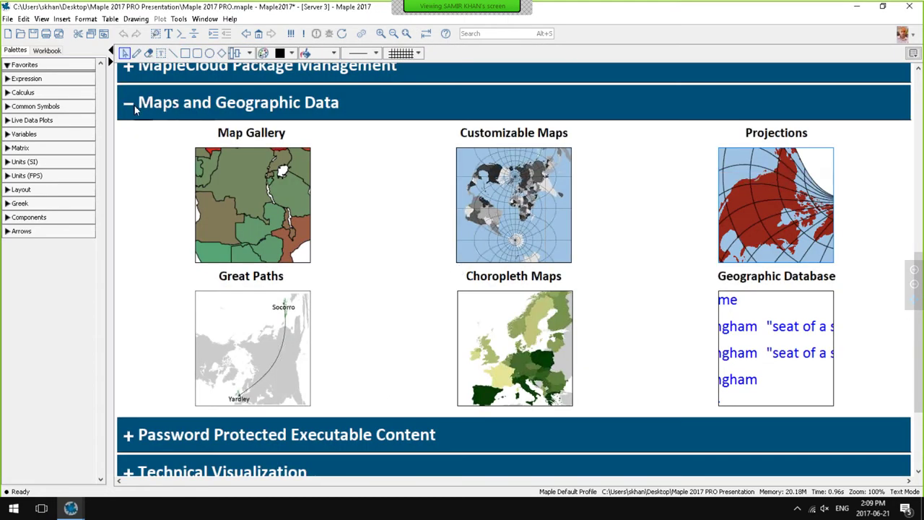
Collapse Maps, expand Password Protected Executable Content, and open the Rankine Cycle workbook
click(129, 106)
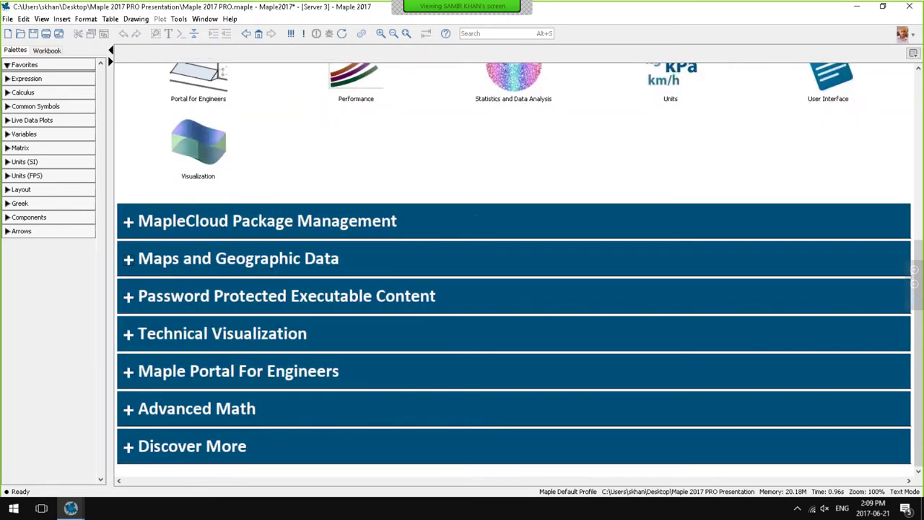
click(130, 300)
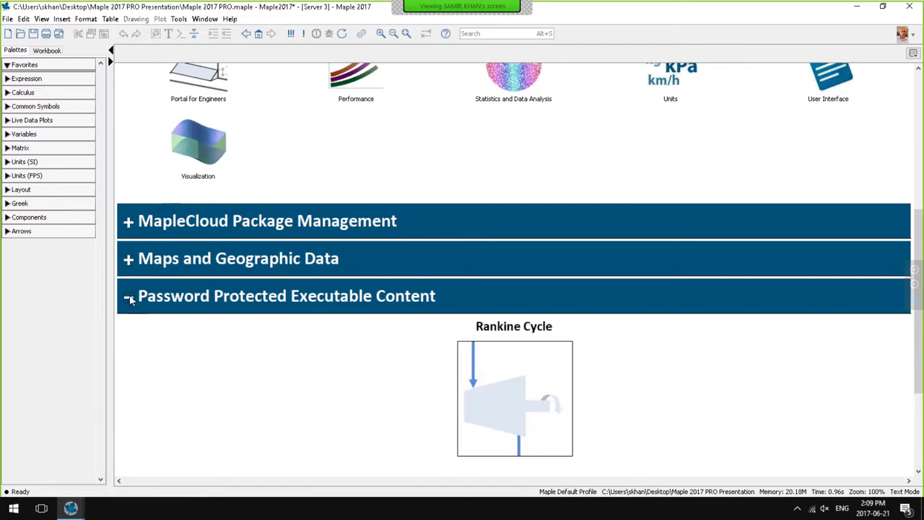
scroll(130, 296, down, 1)
scroll(130, 299, down, 5)
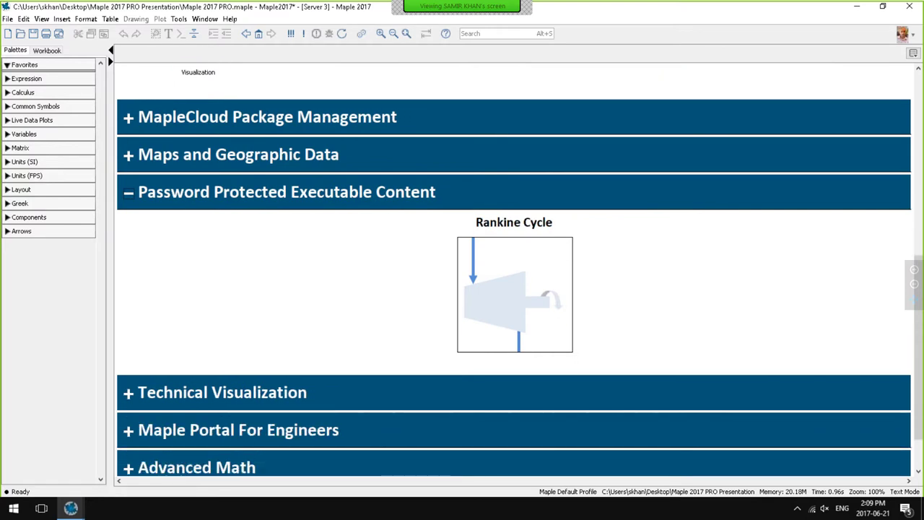
scroll(143, 285, down, 2)
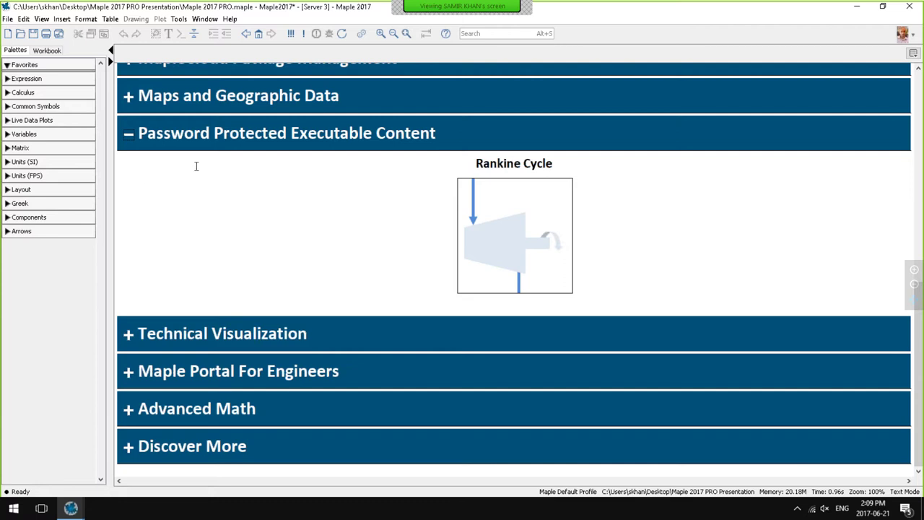
click(478, 178)
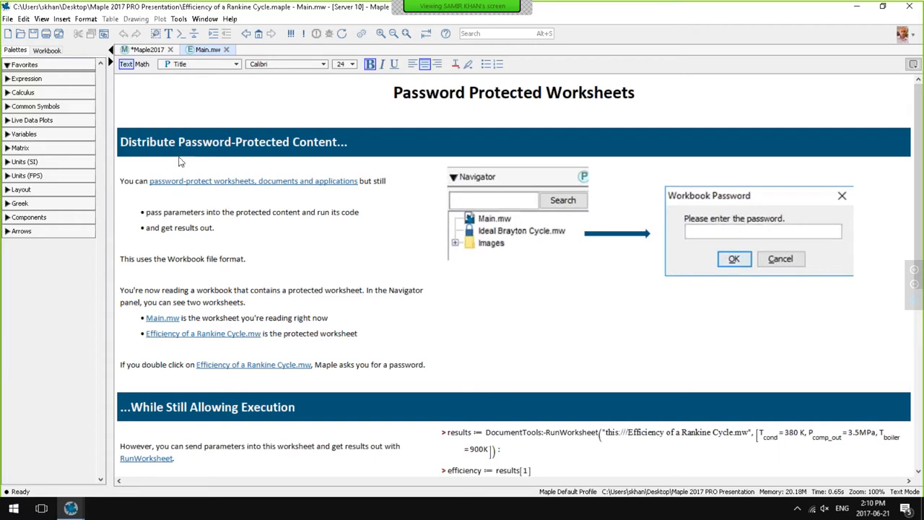
Widen the Navigator, try the protected Rankine Cycle worksheet, cancel the password prompt, and scroll down
click(48, 50)
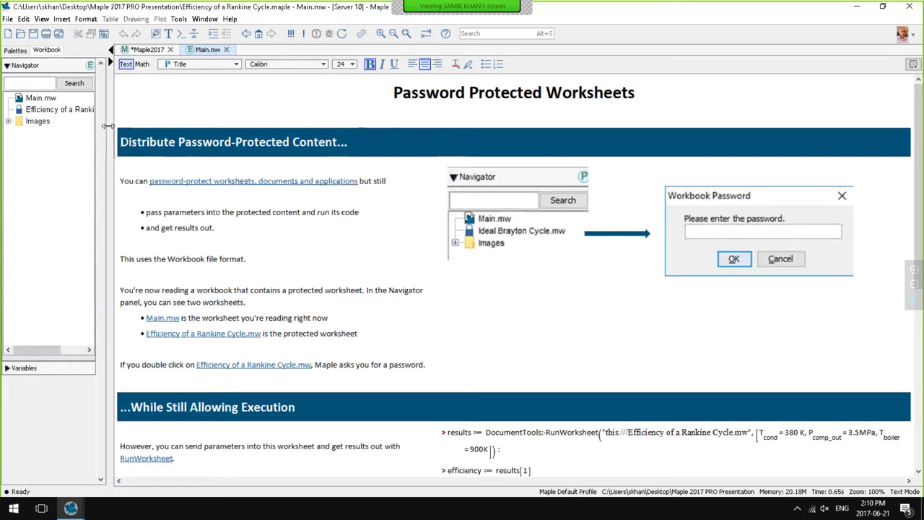
drag(107, 126, 132, 126)
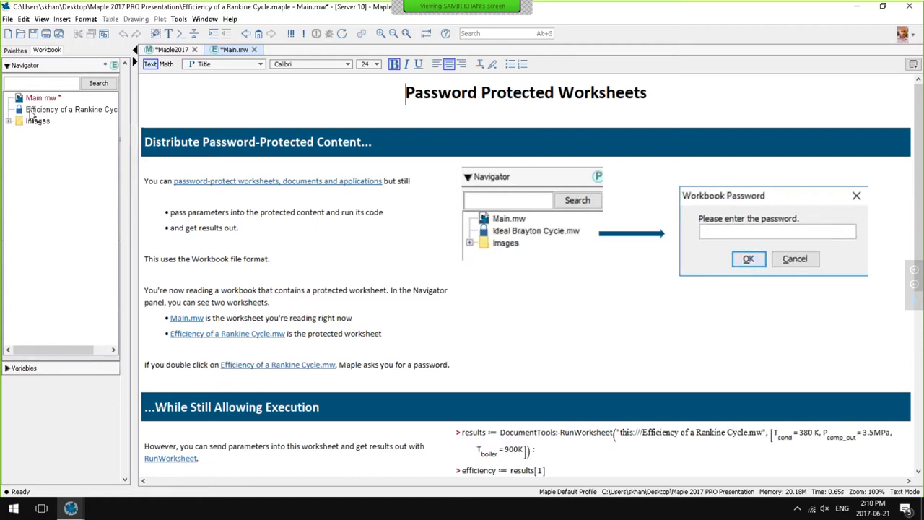
double_click(30, 112)
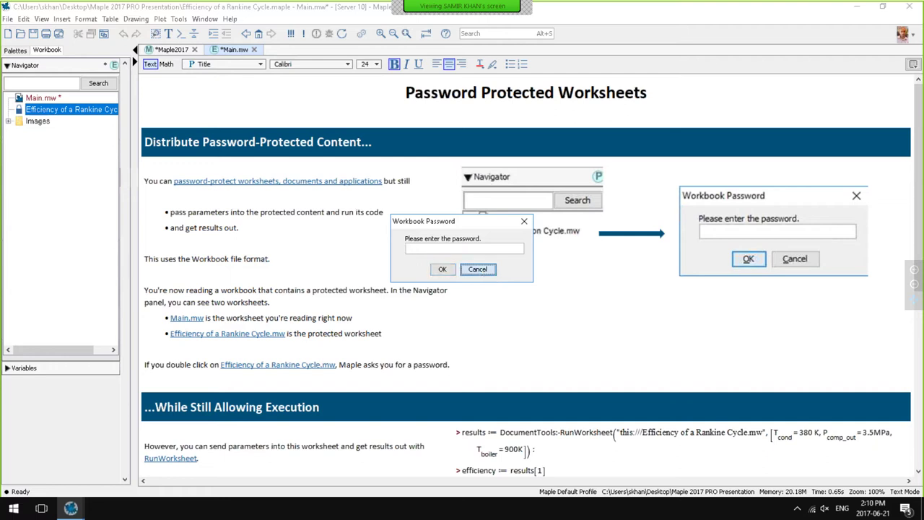
click(478, 268)
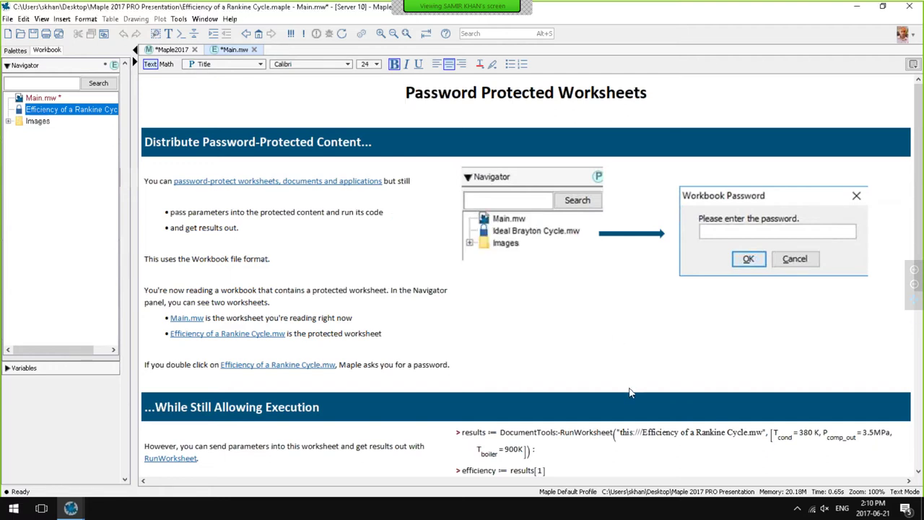
scroll(629, 372, down, 3)
scroll(627, 370, down, 2)
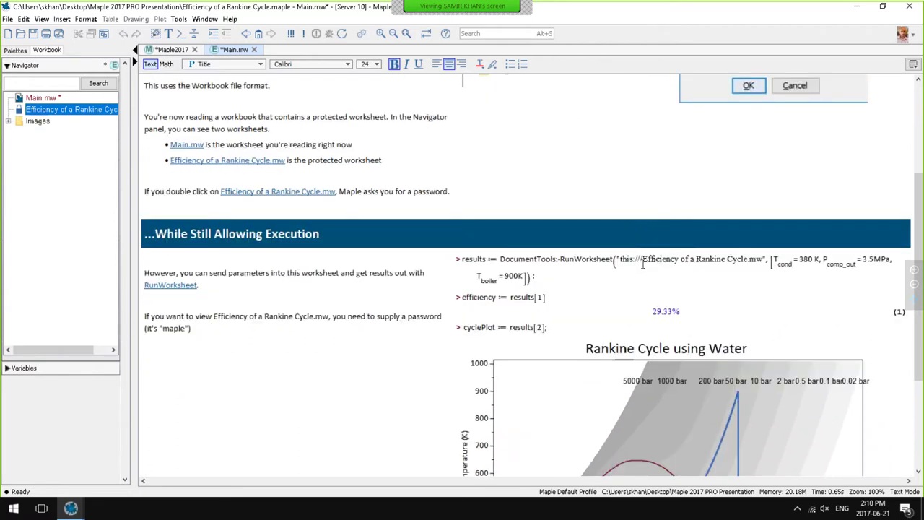
Rerun RunWorksheet with T_cond changed from 380 K to 500 K, then close the Main worksheet
click(647, 264)
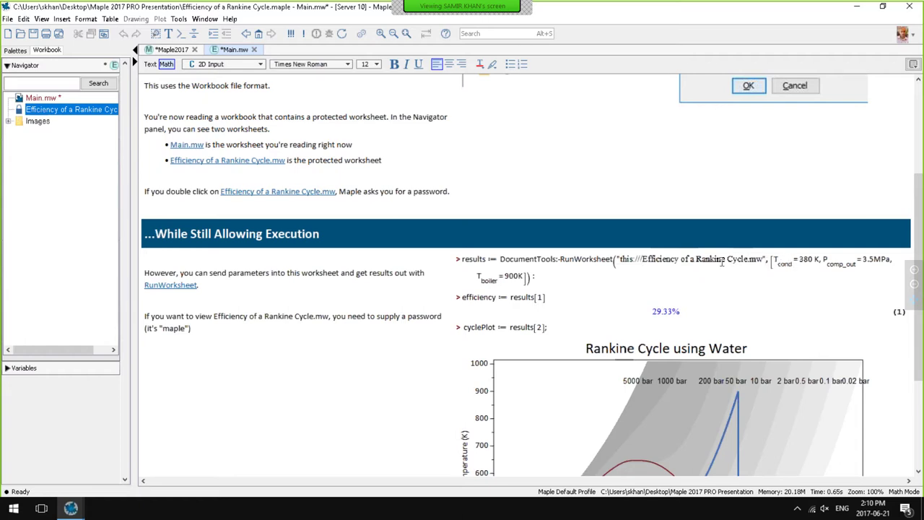
key(Return)
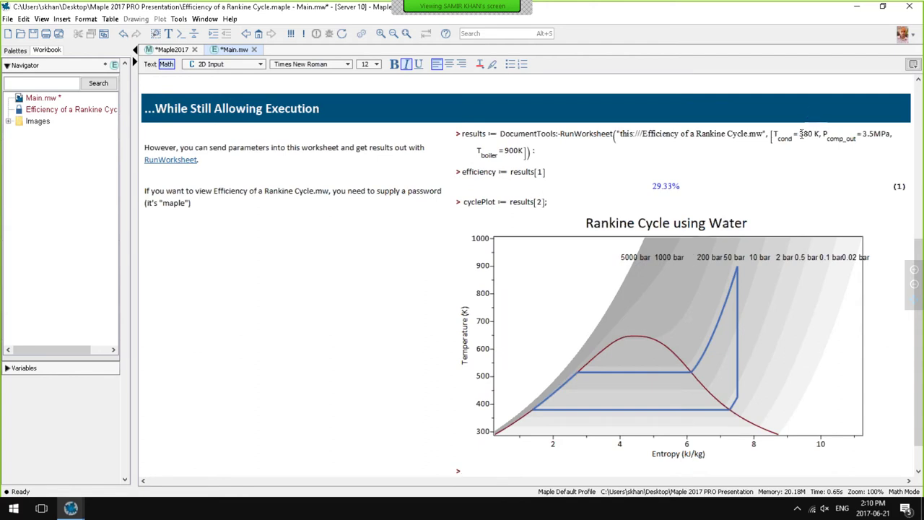
drag(797, 134, 808, 135)
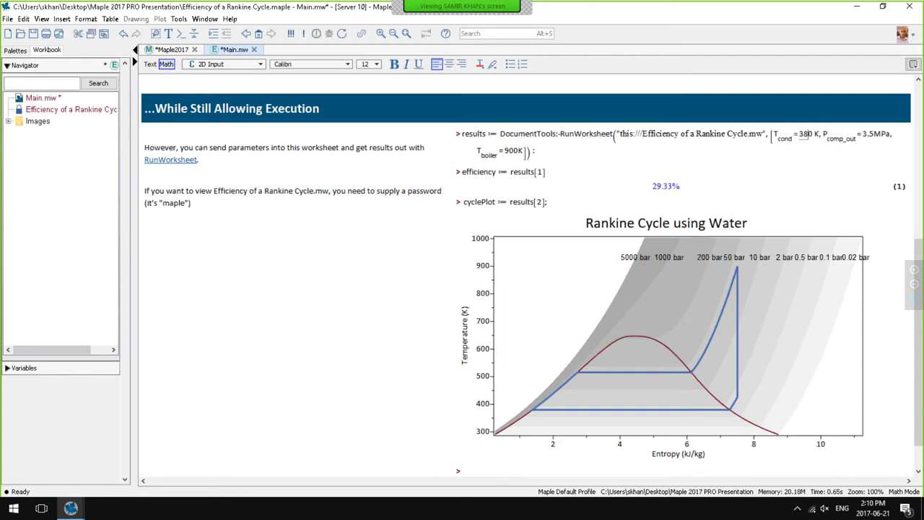
key(BackSpace)
text(50)
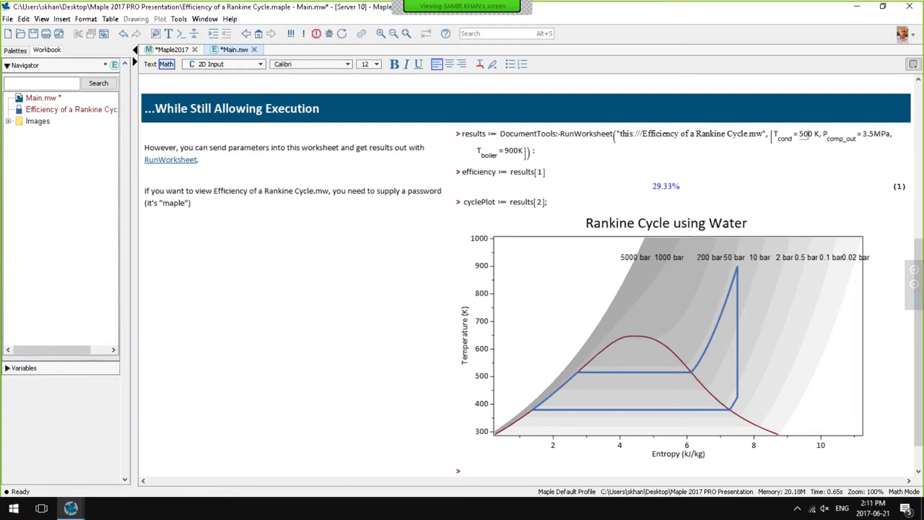
key(Return)
key(Return)
key(Return)
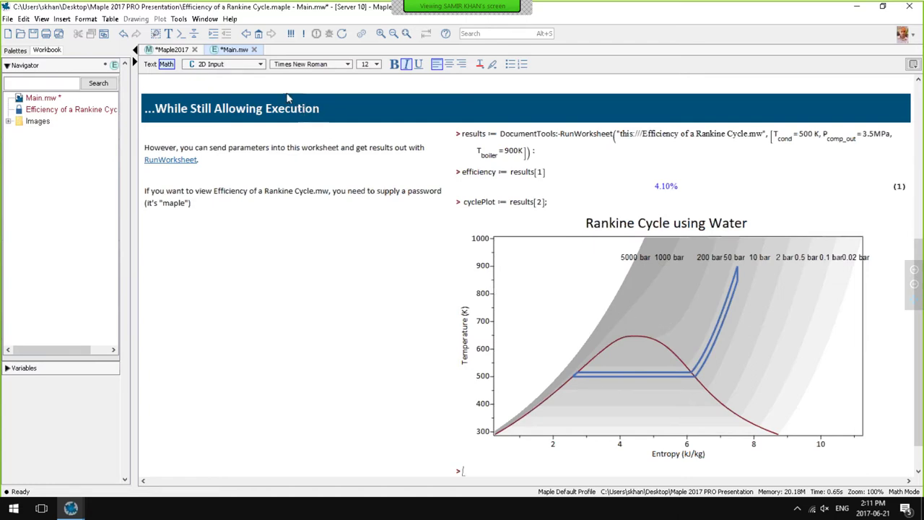
click(254, 49)
Discard Main worksheet changes, collapse Password Protected Executable Content, and expand Technical Visualization
click(459, 270)
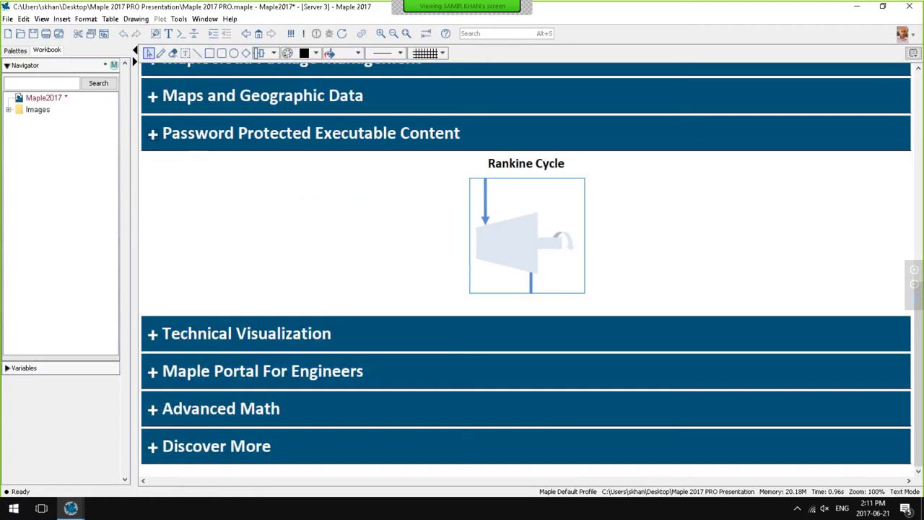
click(161, 135)
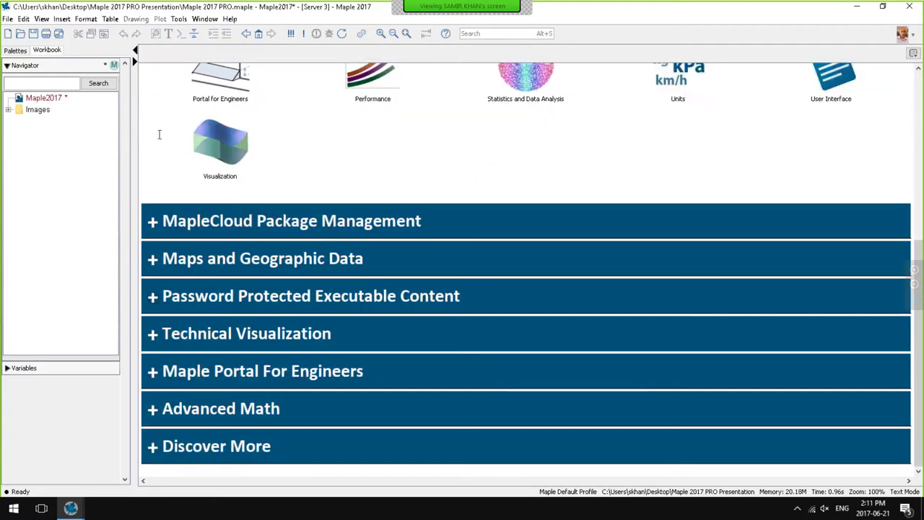
click(153, 334)
scroll(176, 354, down, 5)
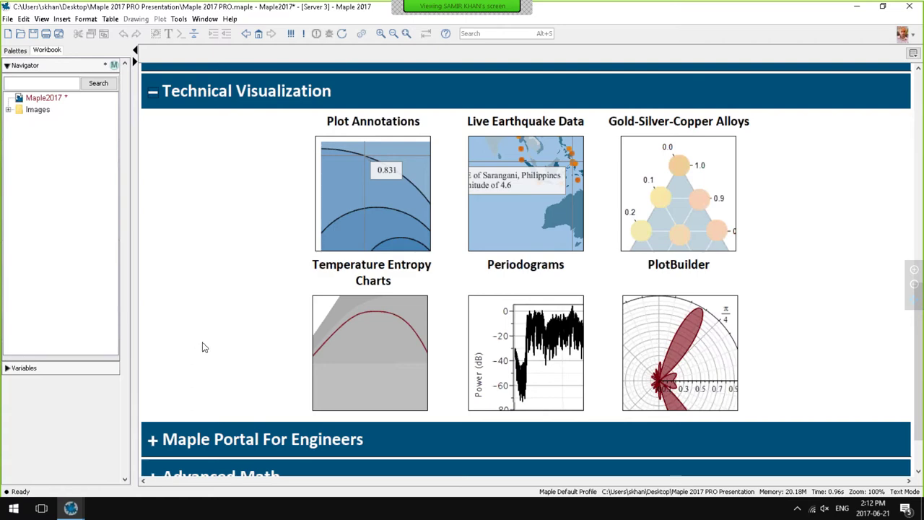
Open Live Earthquake Data with autoexecution and switch the map to live-updated earthquake data
click(525, 162)
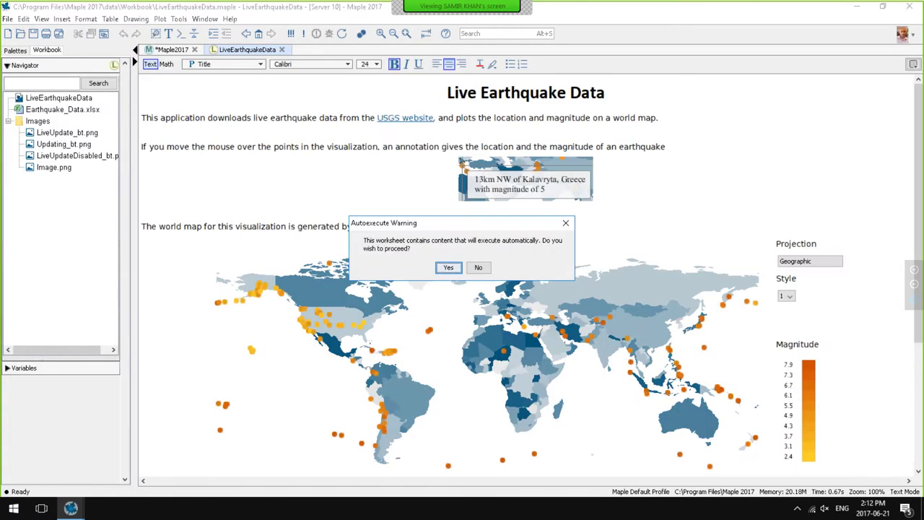
click(449, 268)
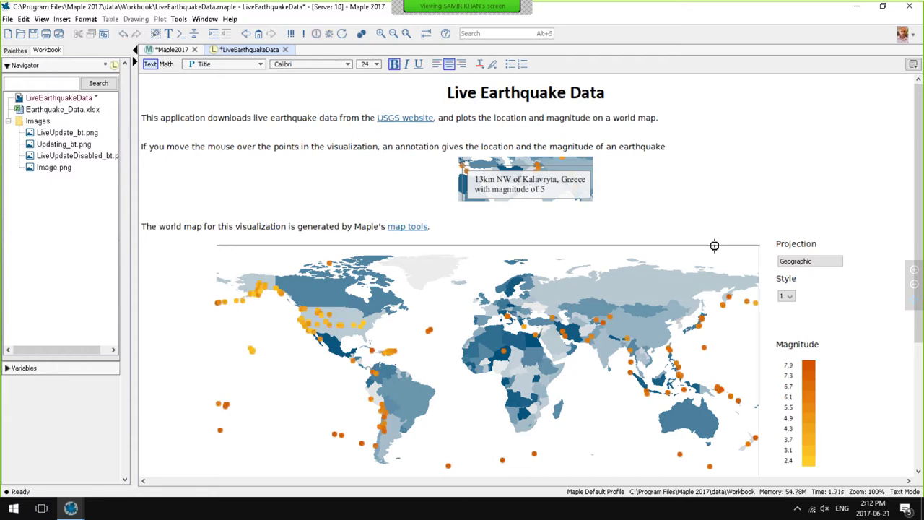
scroll(715, 246, down, 5)
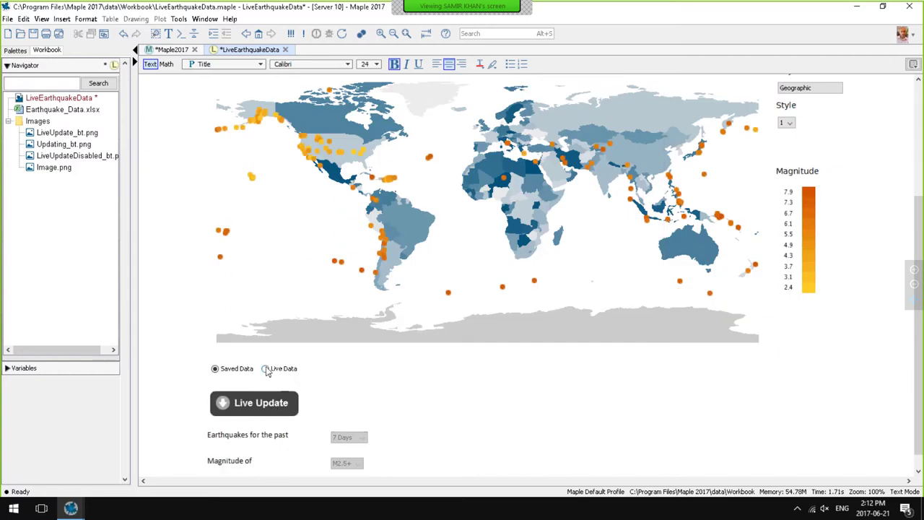
click(266, 369)
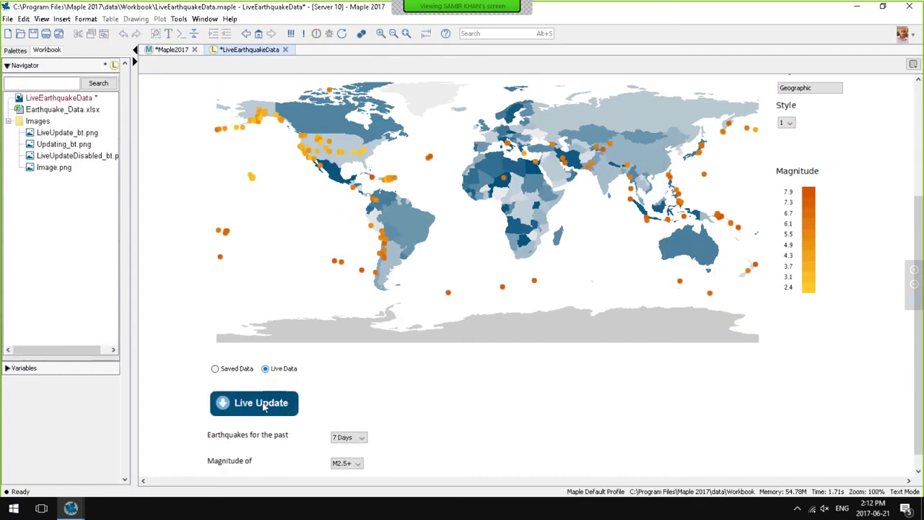
click(347, 462)
click(340, 470)
click(272, 407)
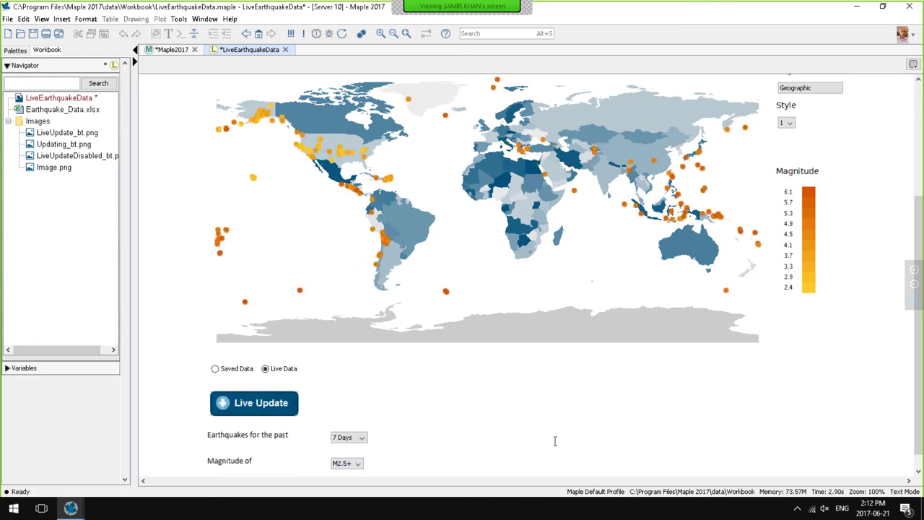
scroll(556, 441, up, 3)
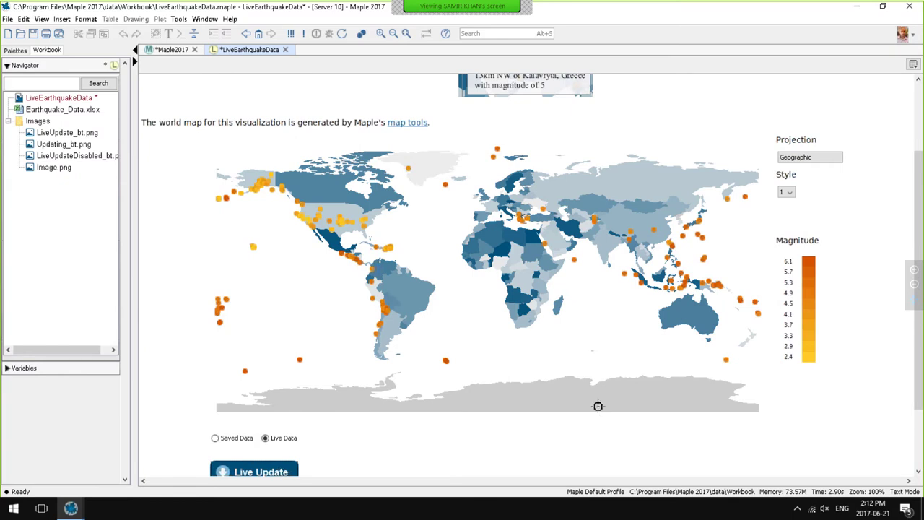
Show the earthquake map in WinkelTripel projection with style 3, then close the worksheet
mouse_move(574, 258)
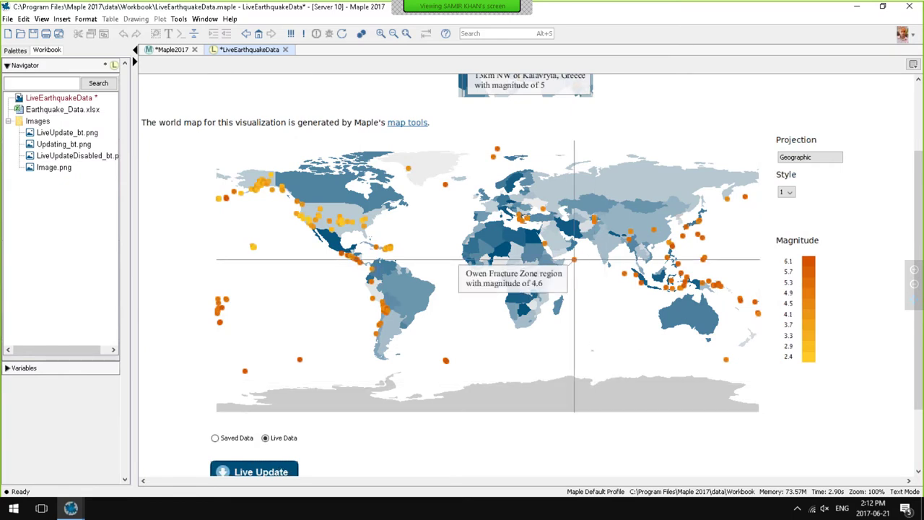
mouse_move(625, 273)
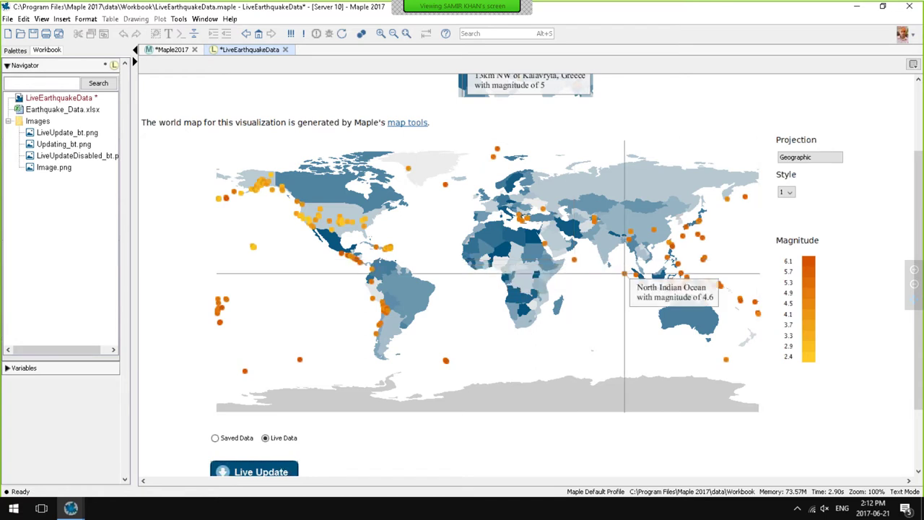
mouse_move(668, 257)
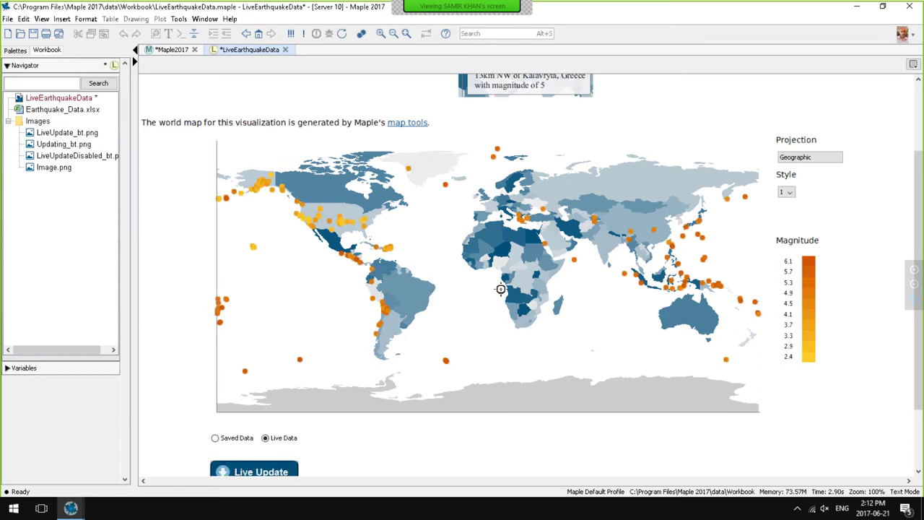
click(787, 157)
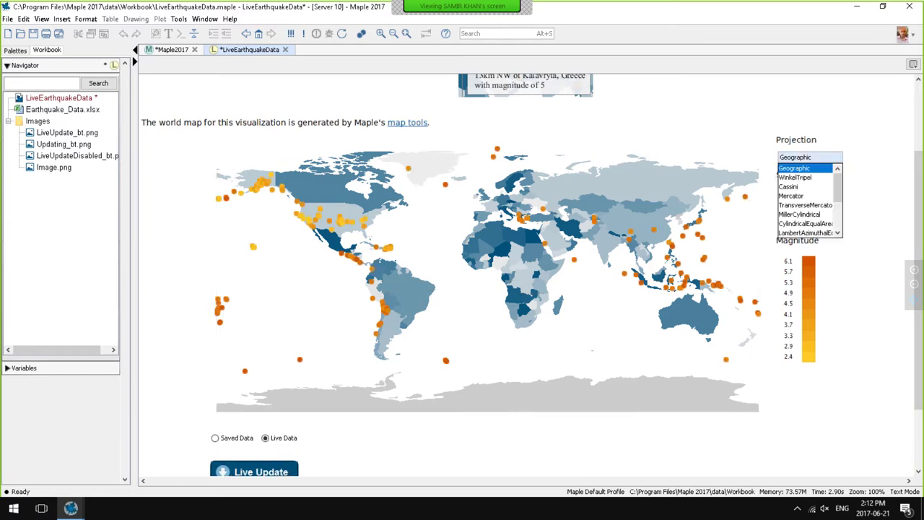
click(802, 177)
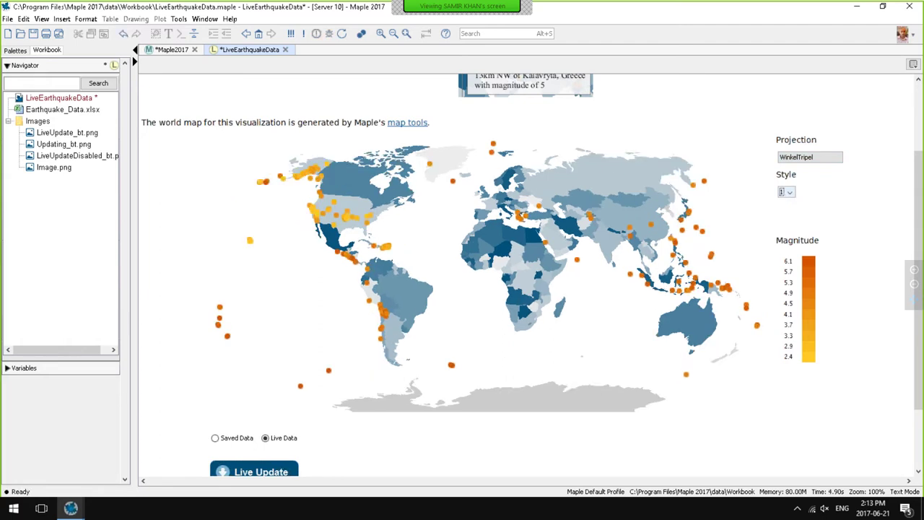
click(787, 194)
click(788, 222)
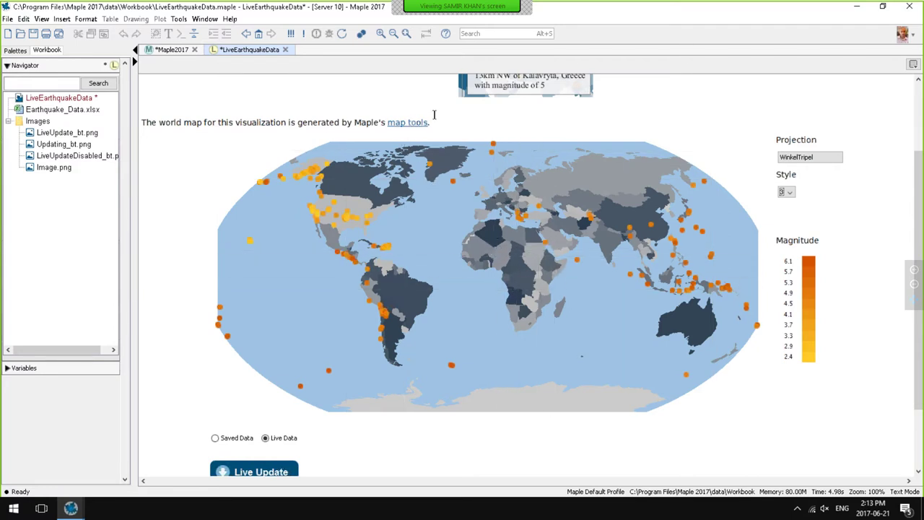
click(286, 50)
Discard earthquake changes, open Plot Annotations, and rerun plot(sin(x),x) with annotation = "Sine Curve"
click(458, 268)
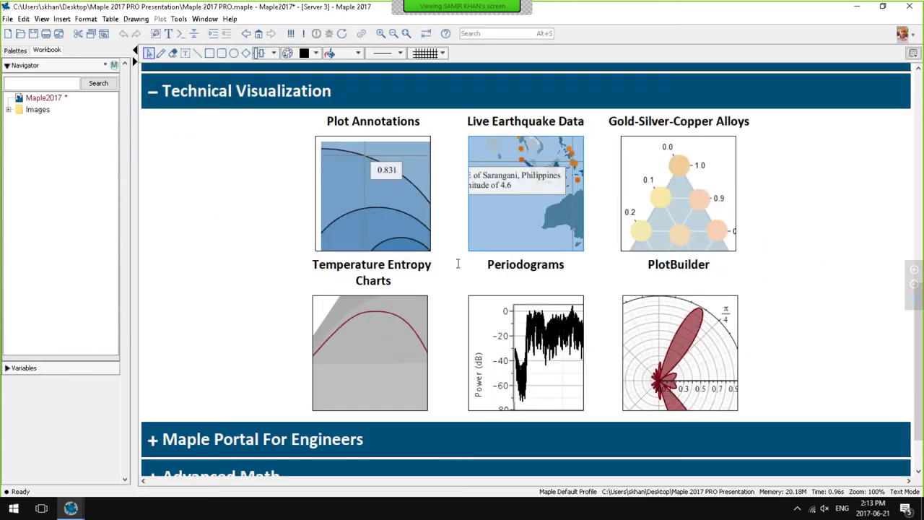
click(372, 193)
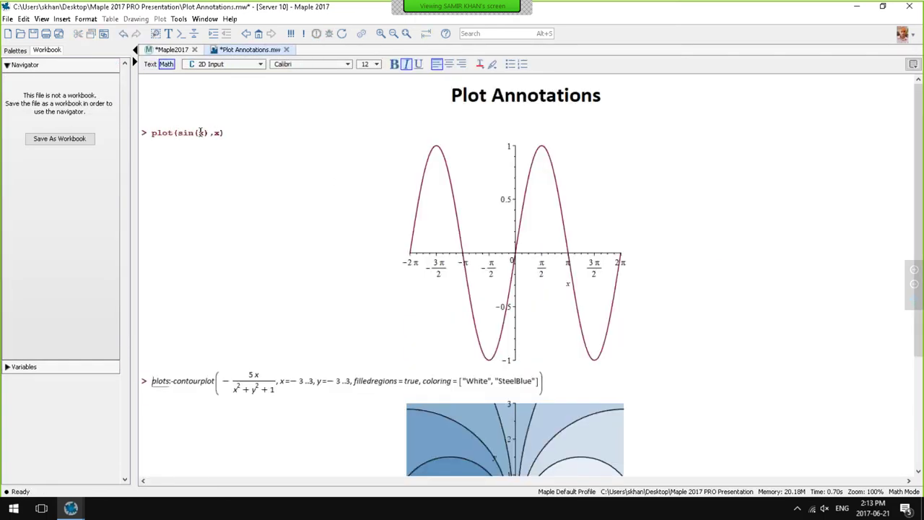
click(220, 133)
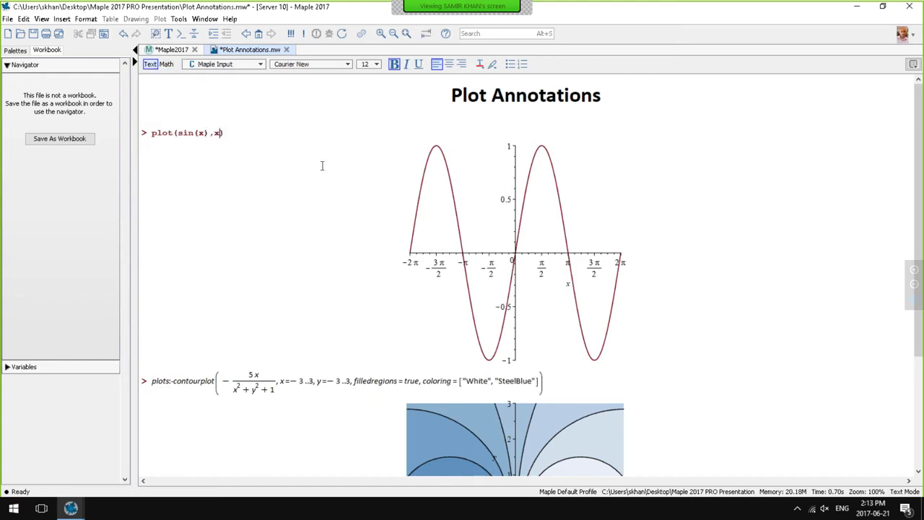
text(, annotation = "Sine Curve")
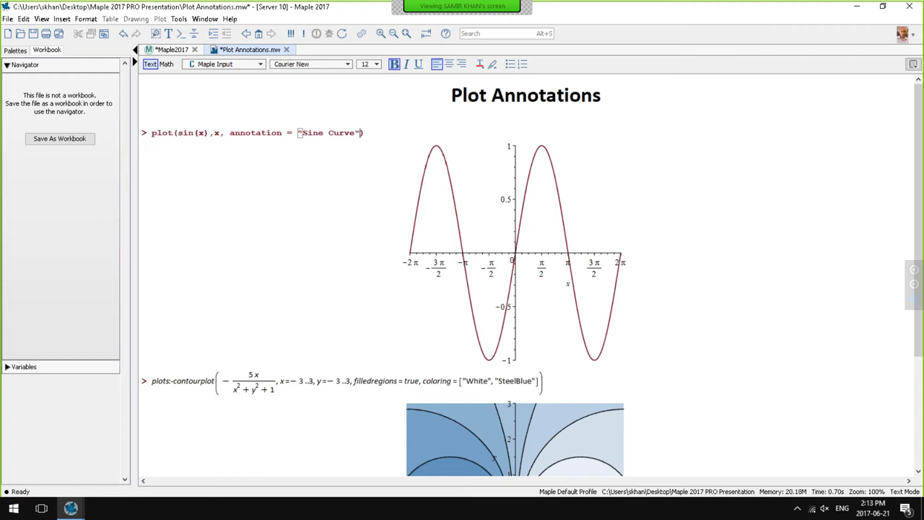
key(Return)
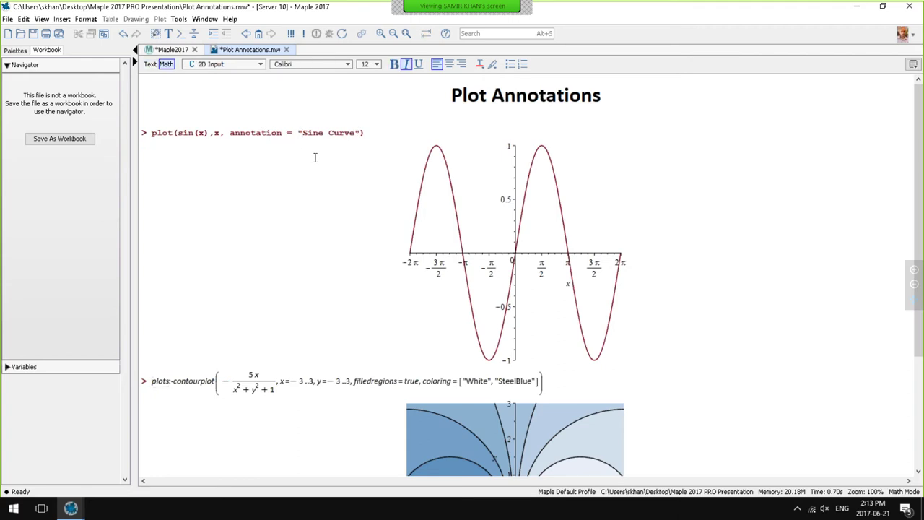
mouse_move(429, 156)
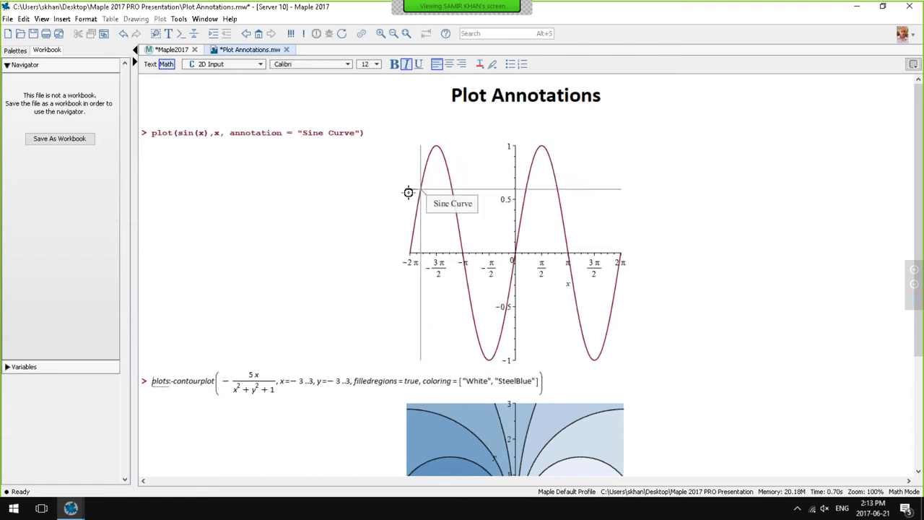
Re-execute plots:-contourplot to redraw the White-to-SteelBlue filled contour plot and inspect contour values
scroll(420, 195, down, 1)
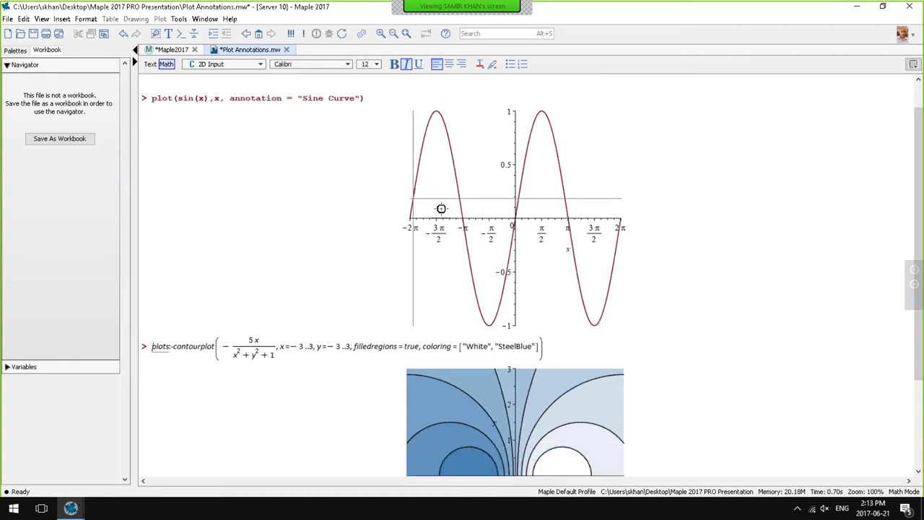
scroll(415, 173, down, 1)
scroll(433, 195, down, 1)
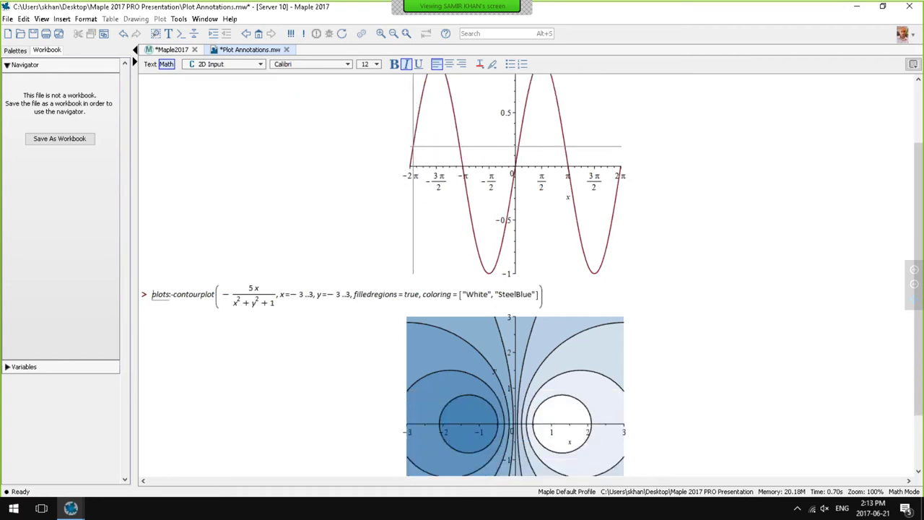
click(342, 294)
key(Return)
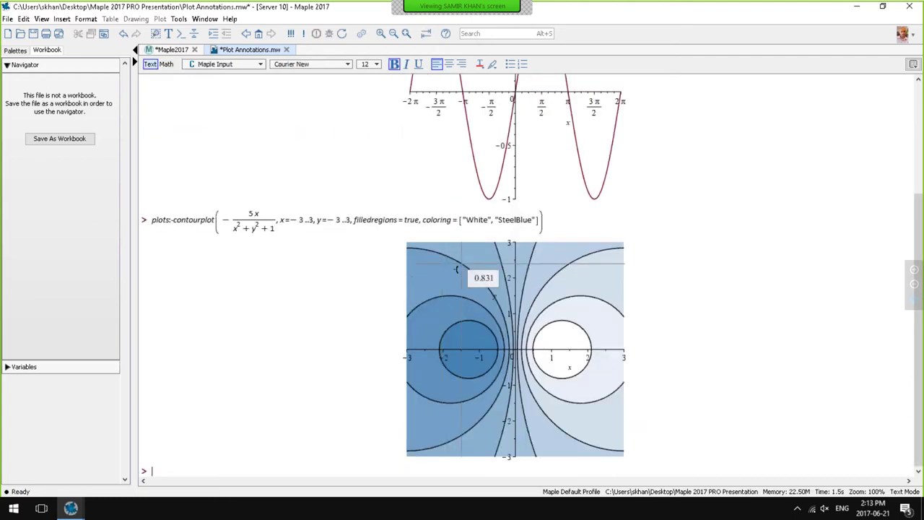
mouse_move(457, 268)
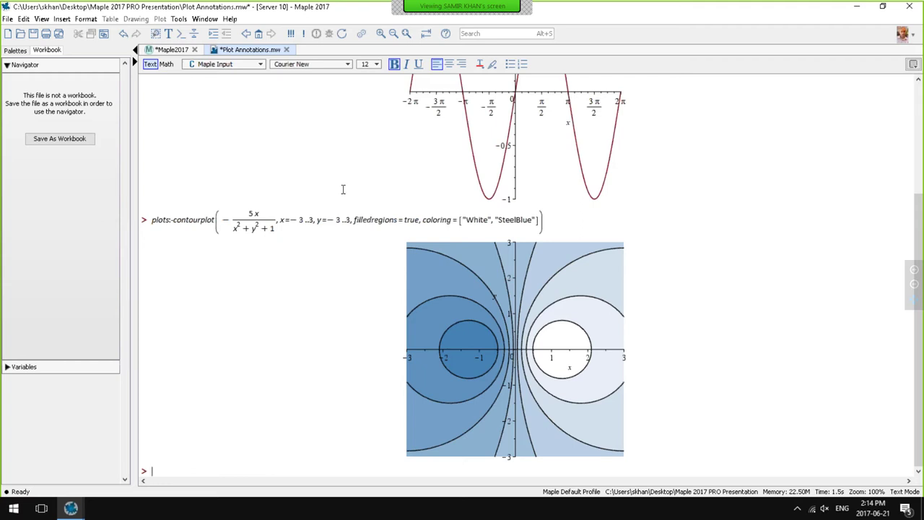
Close Plot Annotations without saving and open the Gold-Silver-Copper Alloys example
click(286, 49)
click(458, 269)
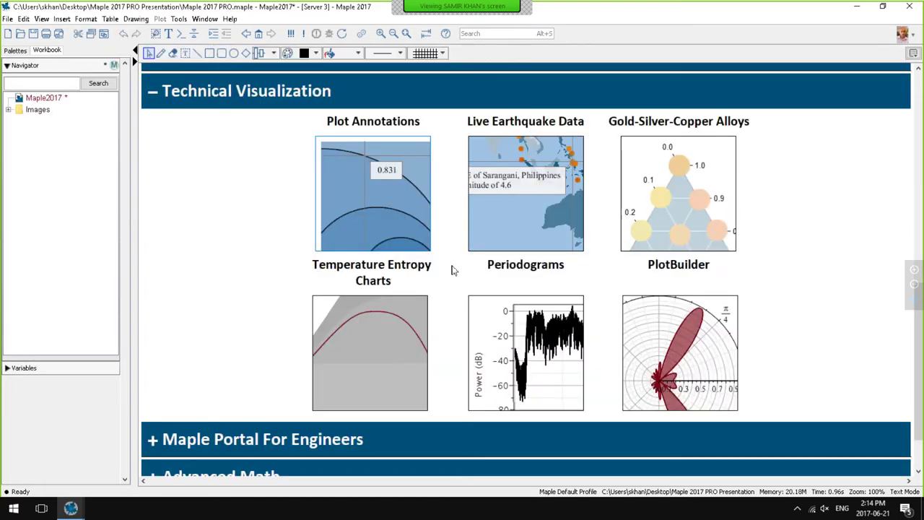
click(684, 200)
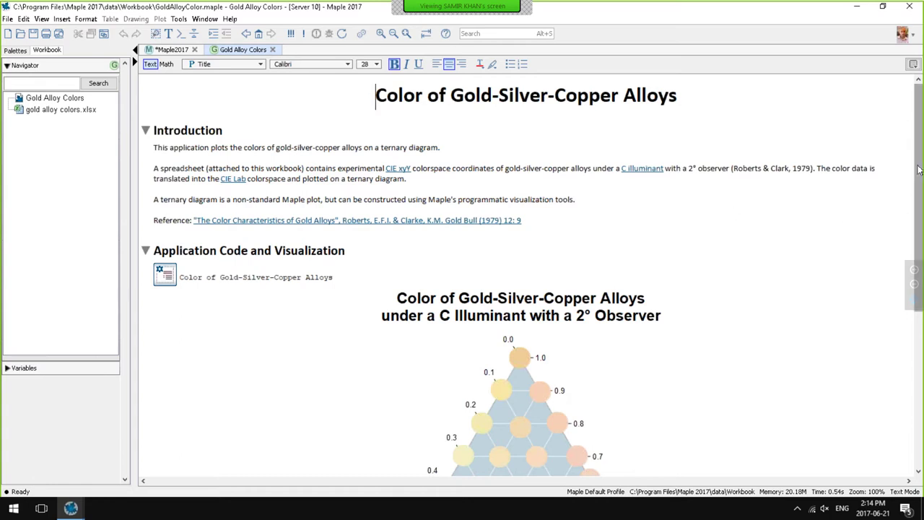
Probe alloy compositions on the ternary plot, then close the gold alloy workbook
drag(919, 170, 918, 312)
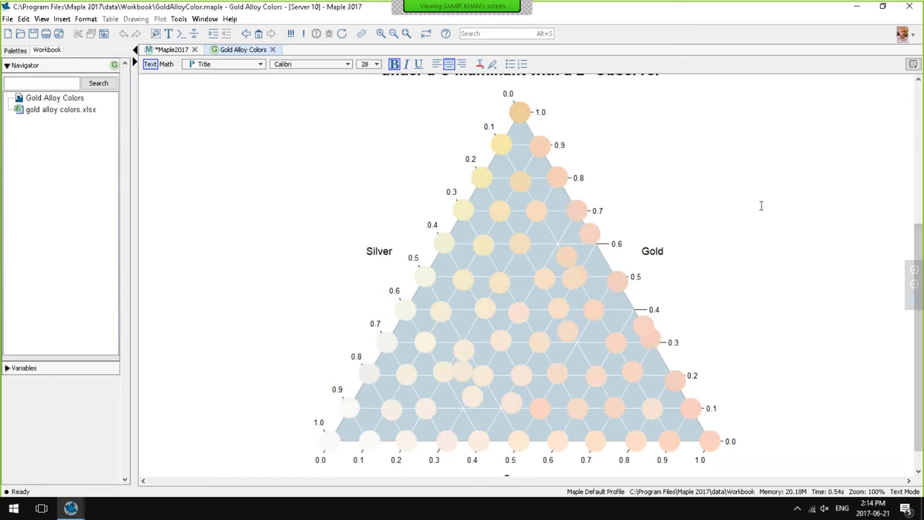
scroll(781, 239, up, 1)
scroll(781, 242, down, 1)
click(713, 409)
mouse_move(519, 312)
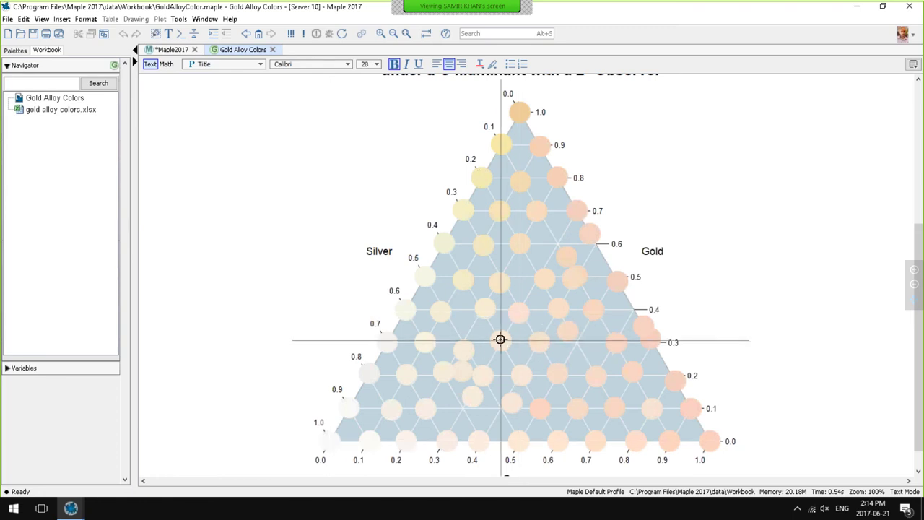
mouse_move(501, 340)
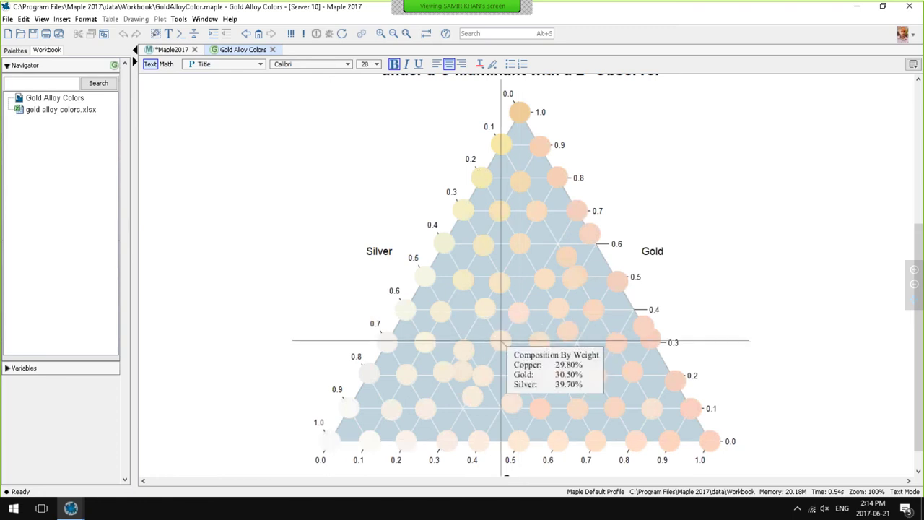
mouse_move(464, 351)
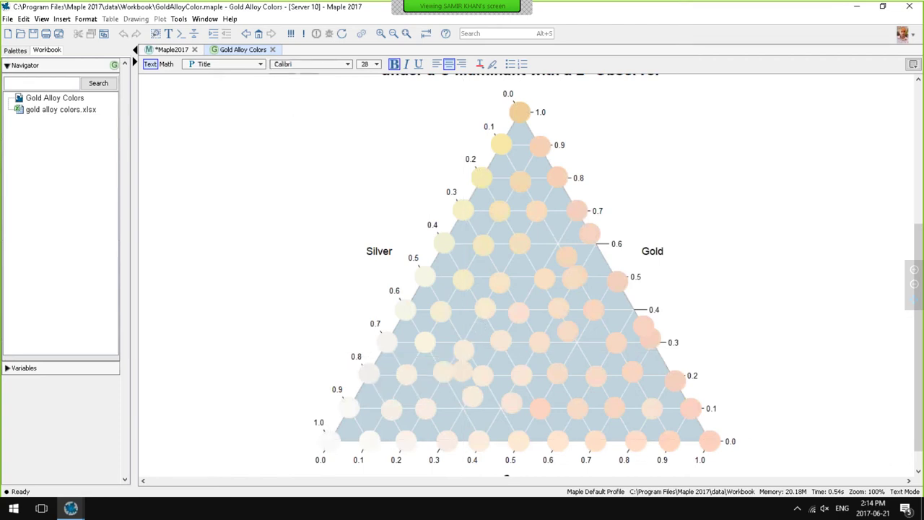
click(272, 49)
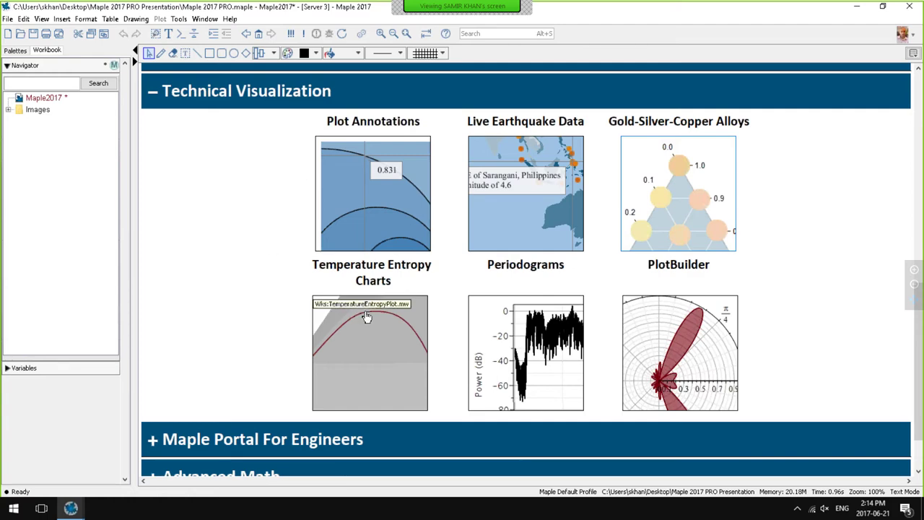
Open the Temperature Entropy Charts application, allow autoexecution, and scroll the worksheet horizontally
click(370, 340)
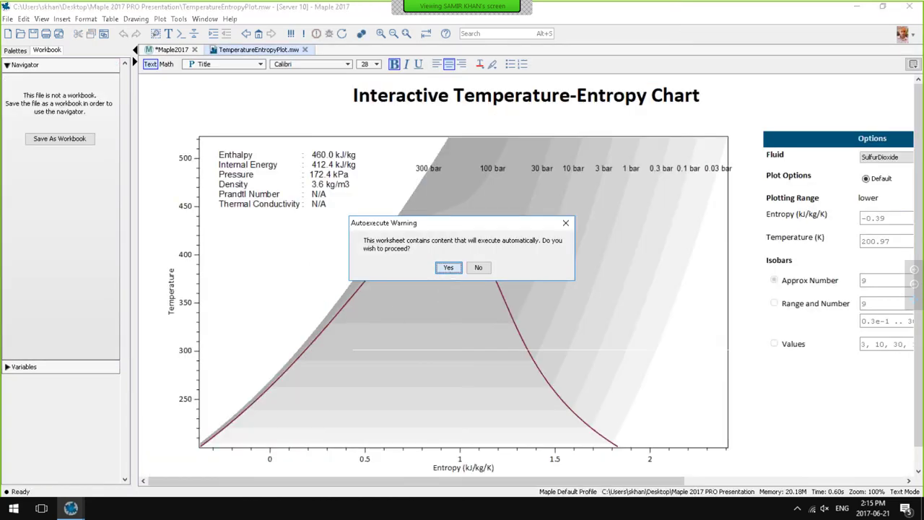
click(448, 268)
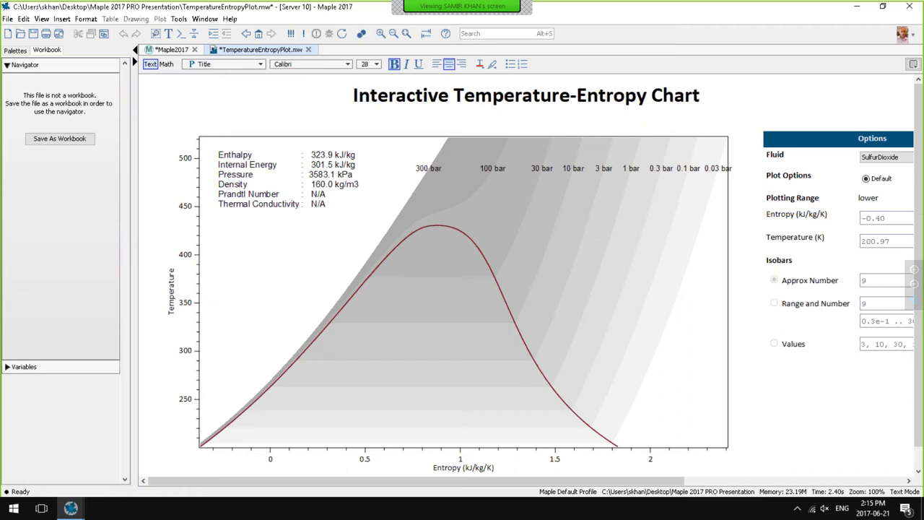
drag(681, 482, 703, 484)
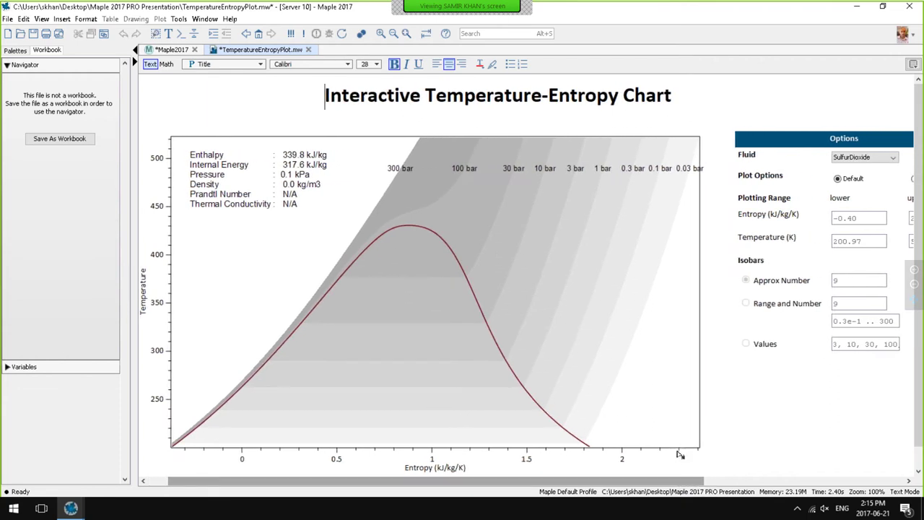
Switch the temperature-entropy chart's fluid from SulfurDioxide to Water
click(867, 159)
click(863, 224)
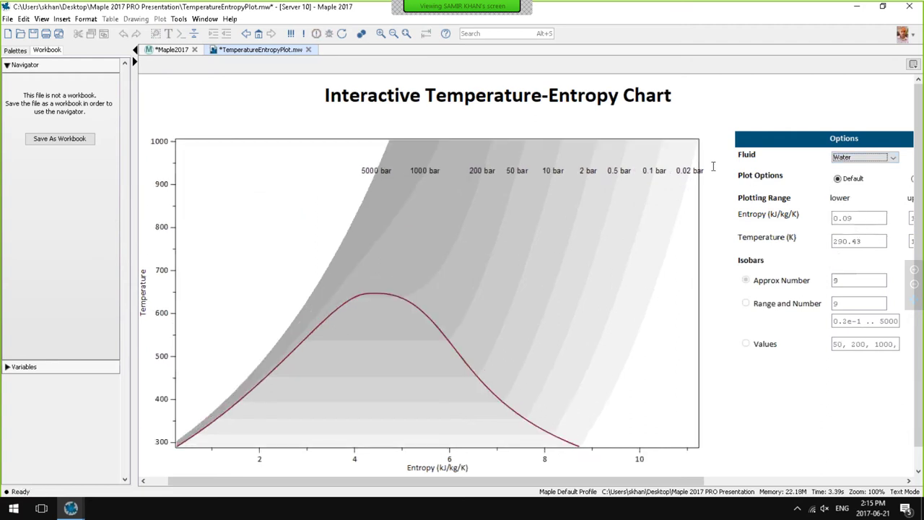
mouse_move(671, 323)
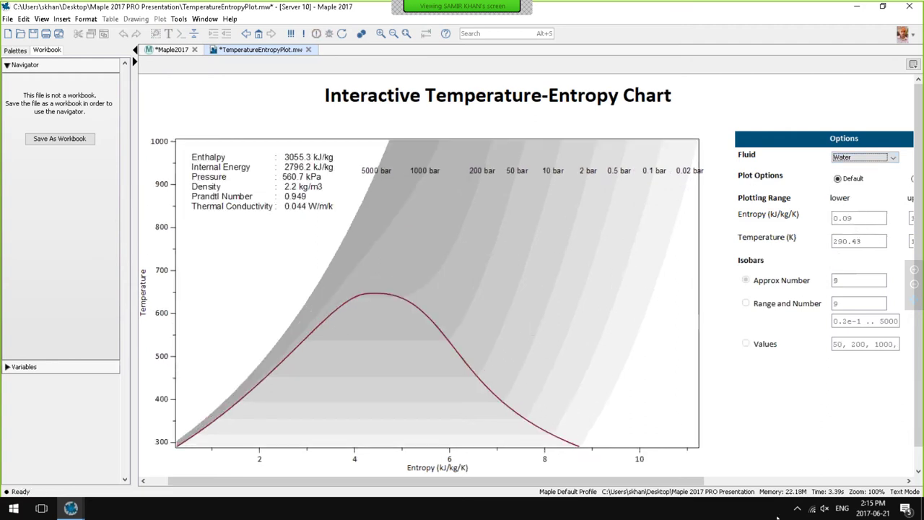
drag(672, 484, 723, 484)
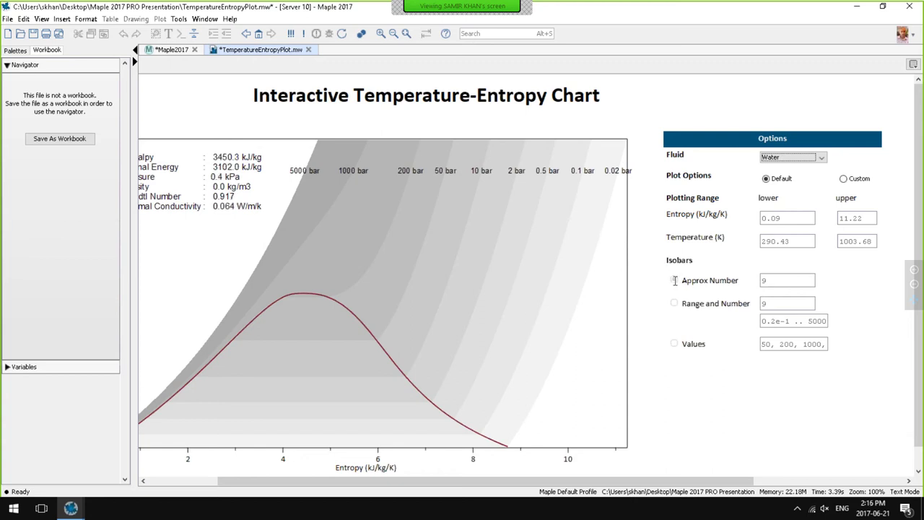
Use Custom plot options with approximate isobar count 4, then probe readings on the chart
click(844, 178)
drag(788, 280, 762, 281)
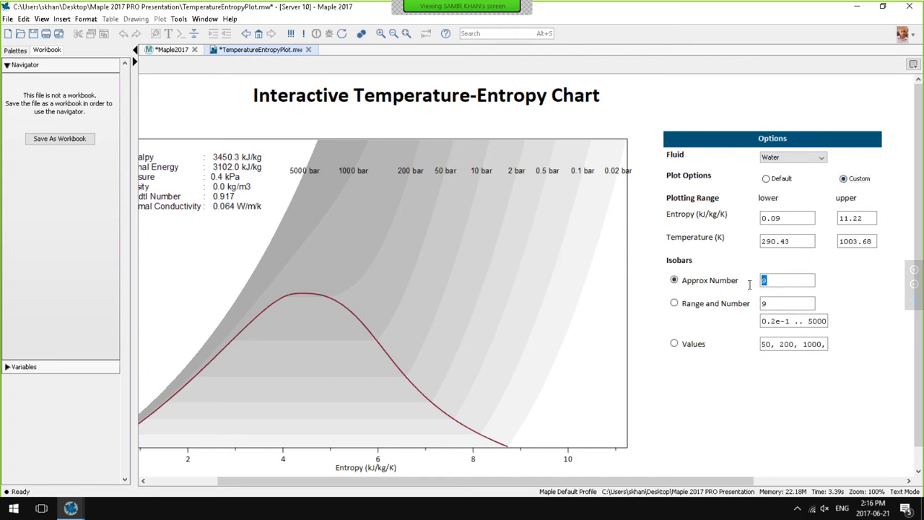
text(4)
click(705, 379)
drag(347, 175, 370, 484)
drag(413, 340, 318, 64)
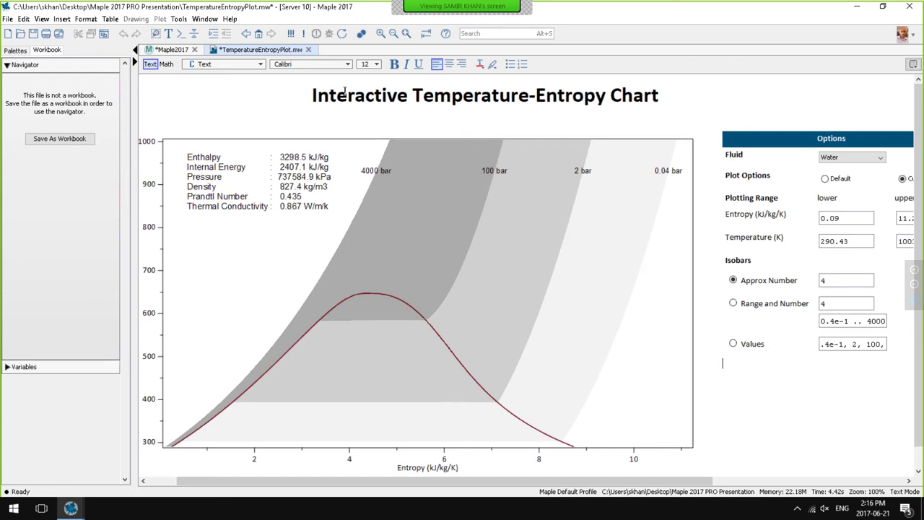
Discard the temperature-entropy worksheet, open Periodograms, and rerun its lines through the Spectrogram
click(308, 49)
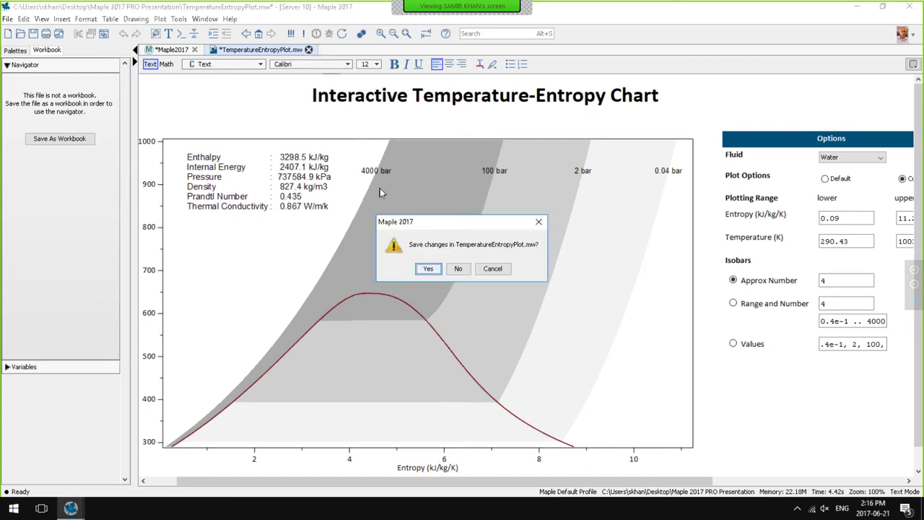
click(453, 268)
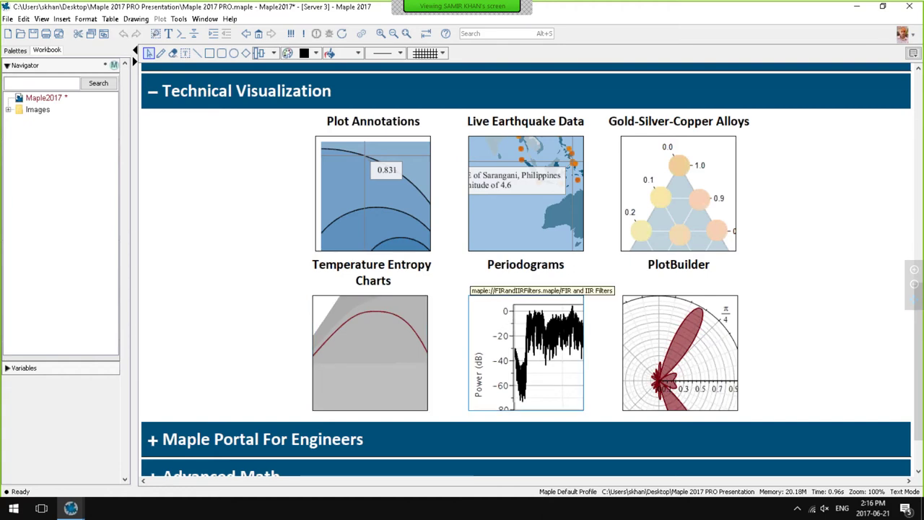
click(503, 318)
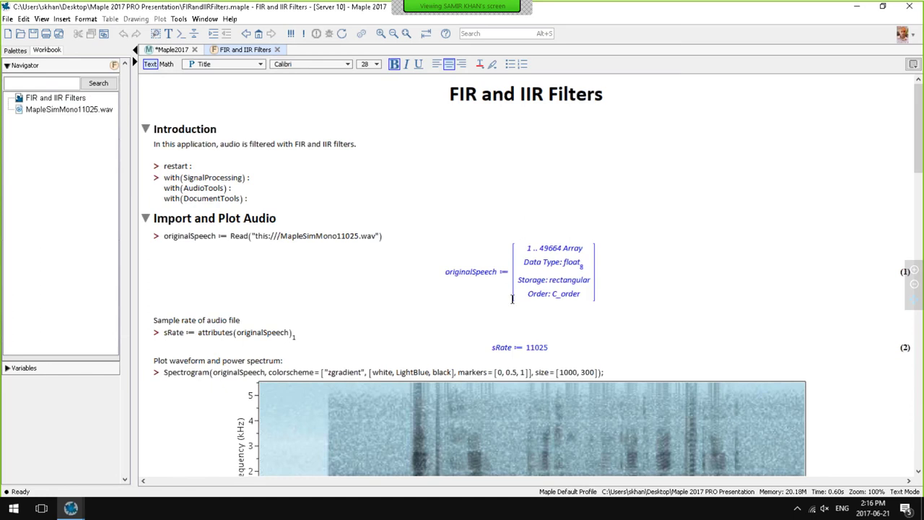
click(197, 165)
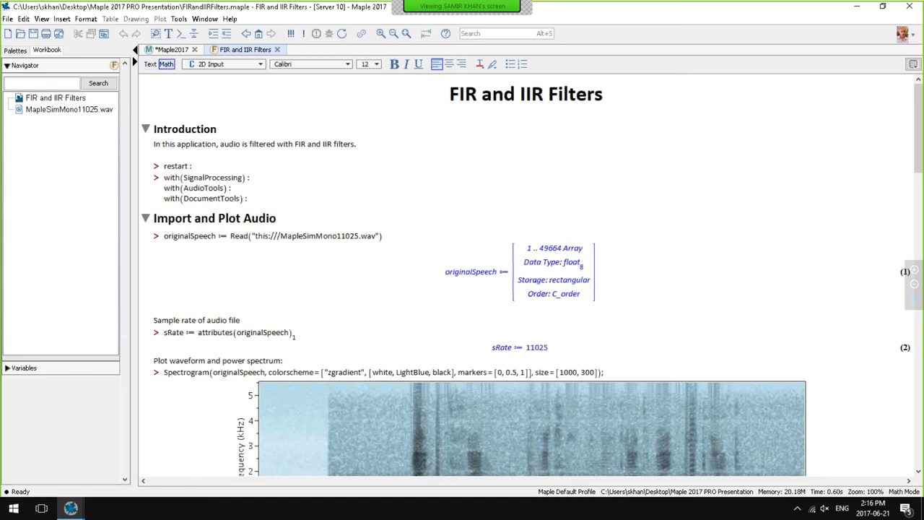
key(Return)
key(Return)
key(Return)
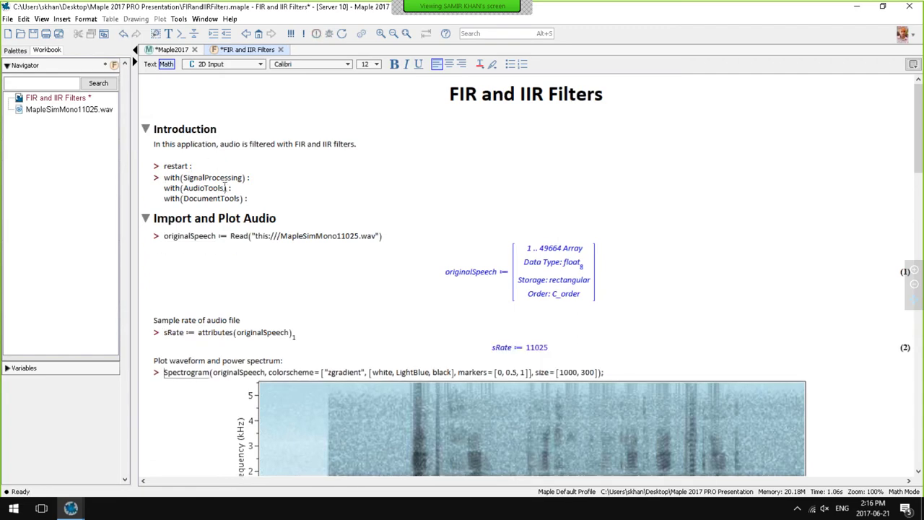
key(Return)
key(Return)
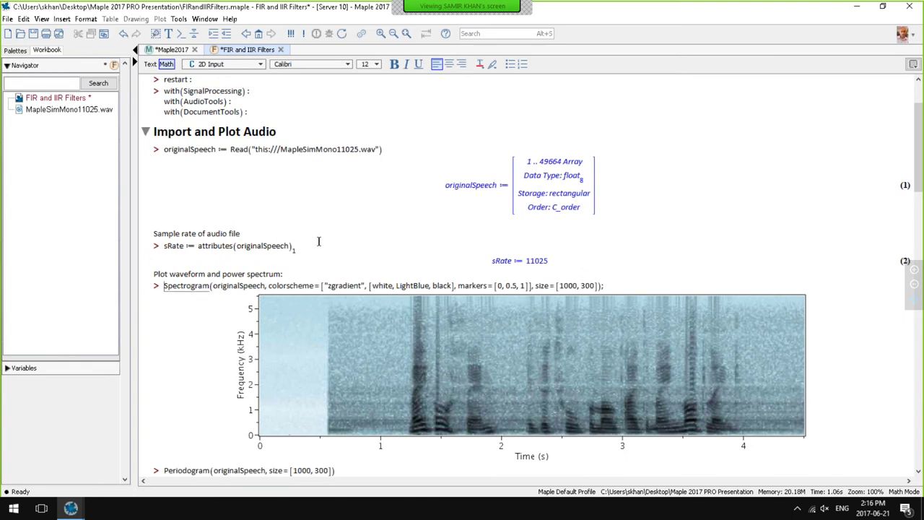
key(Return)
Re-execute the Periodogram command and place the caret at its end
scroll(252, 306, down, 4)
scroll(222, 383, down, 1)
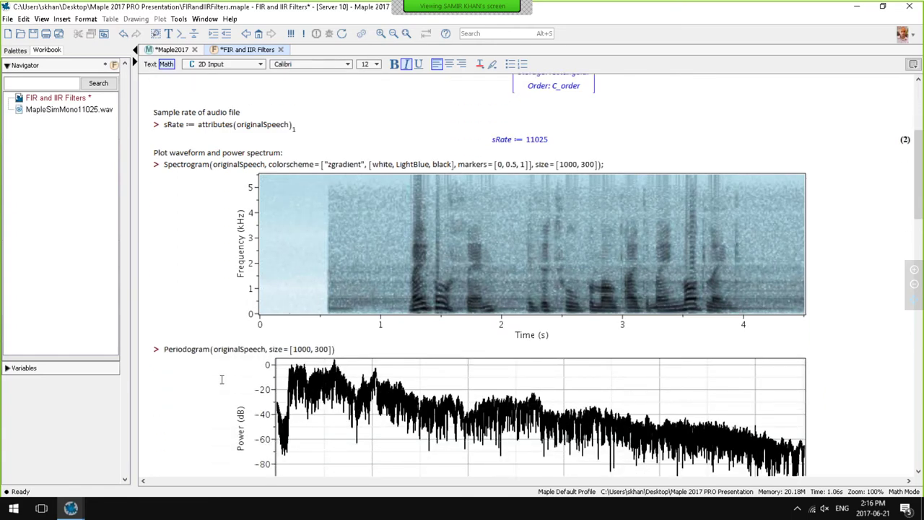
scroll(235, 352, down, 2)
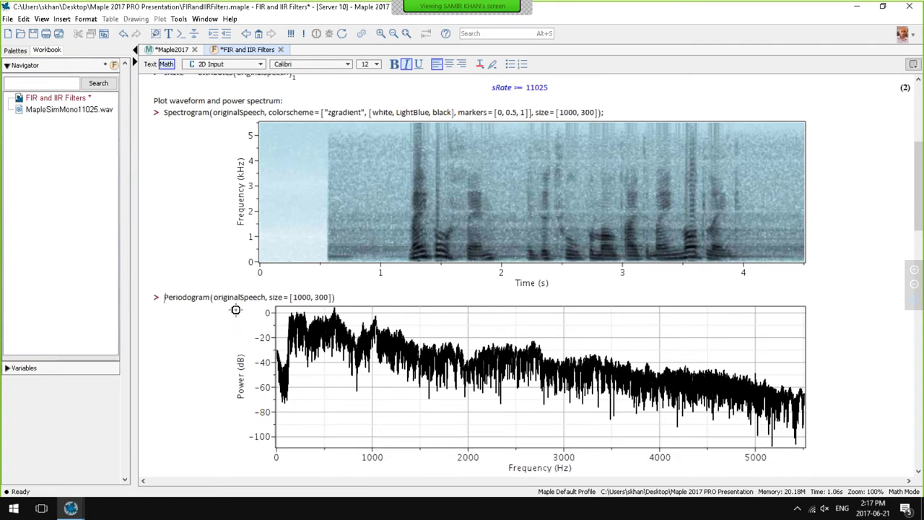
click(235, 295)
key(Return)
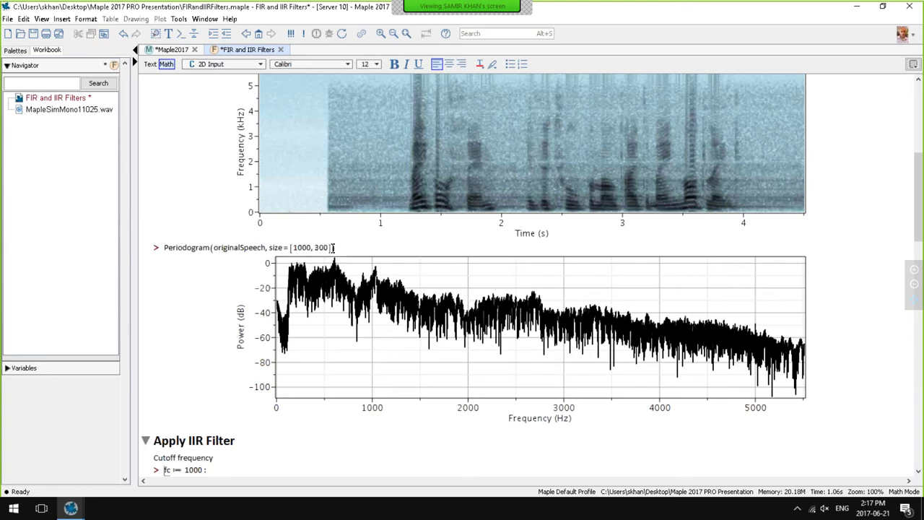
click(333, 248)
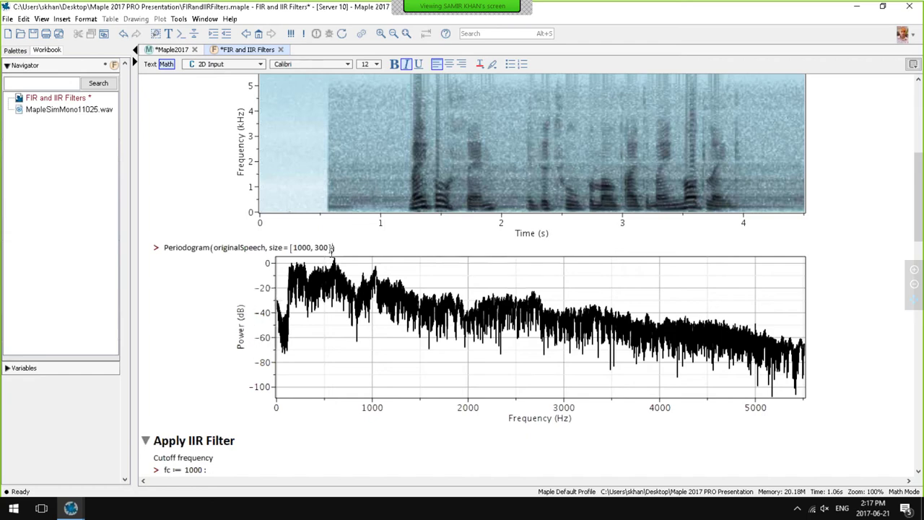
Rerun the Periodogram with powerscale = "absolute", then scroll back up to the speech data
text(, pow)
text(erscale = )
text("absolute)
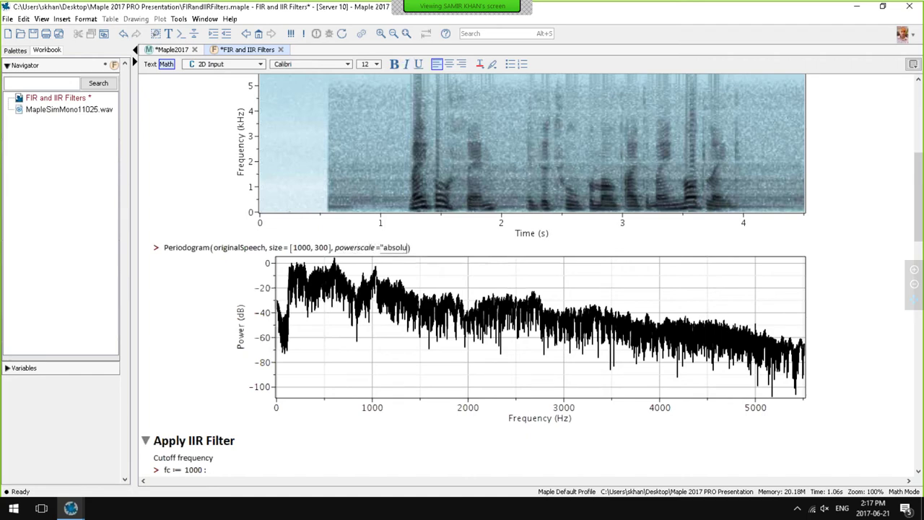
text(")
key(Return)
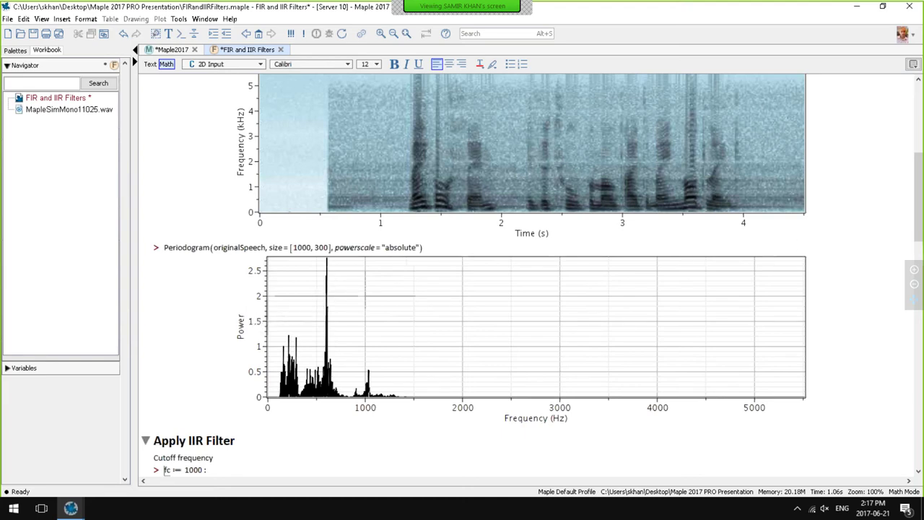
scroll(533, 276, up, 5)
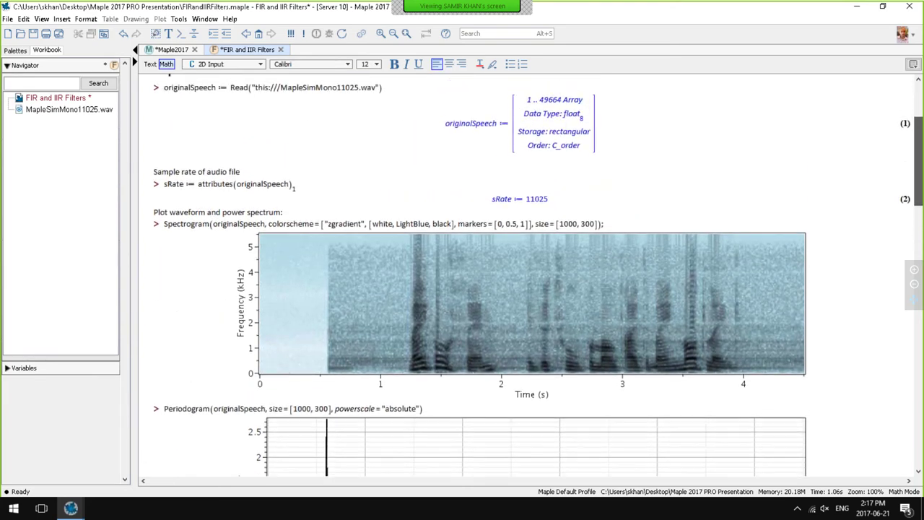
scroll(533, 276, up, 2)
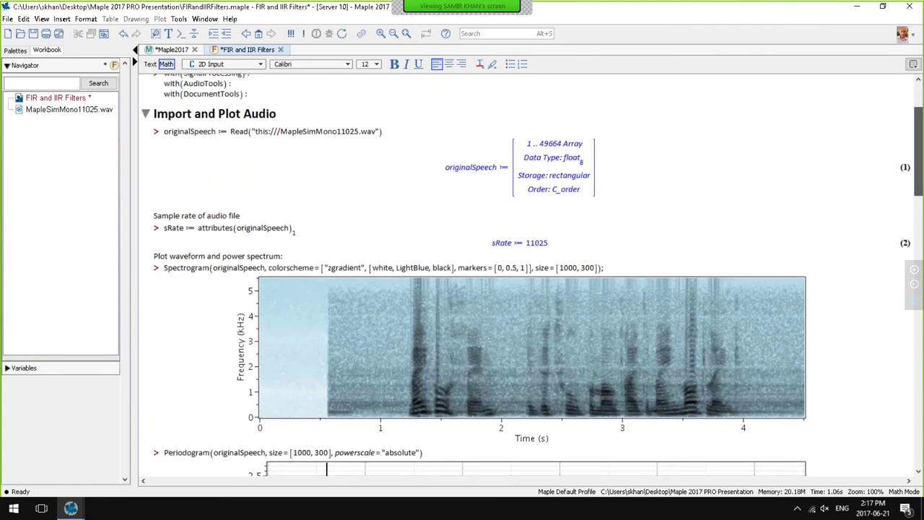
scroll(919, 188, up, 1)
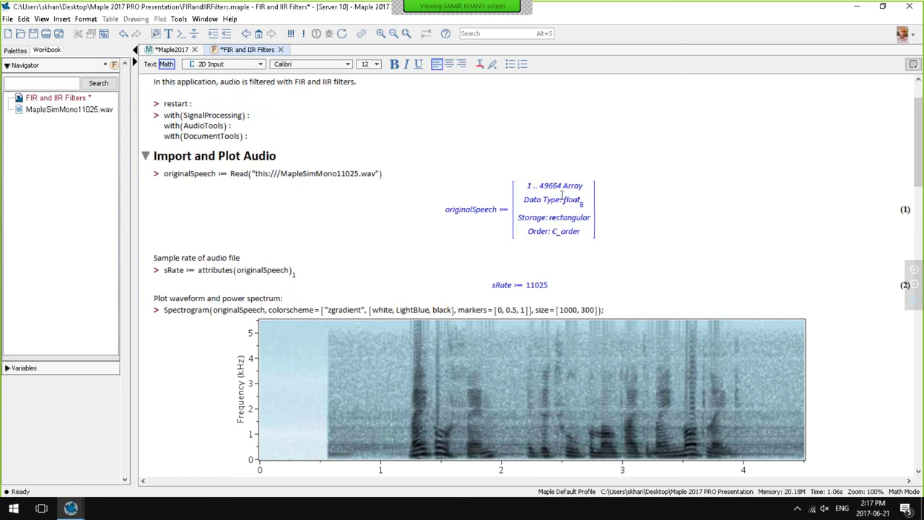
Plot a spectrogram and periodogram of originalSpeech, then close the FIR and IIR Filters worksheet
right_click(535, 186)
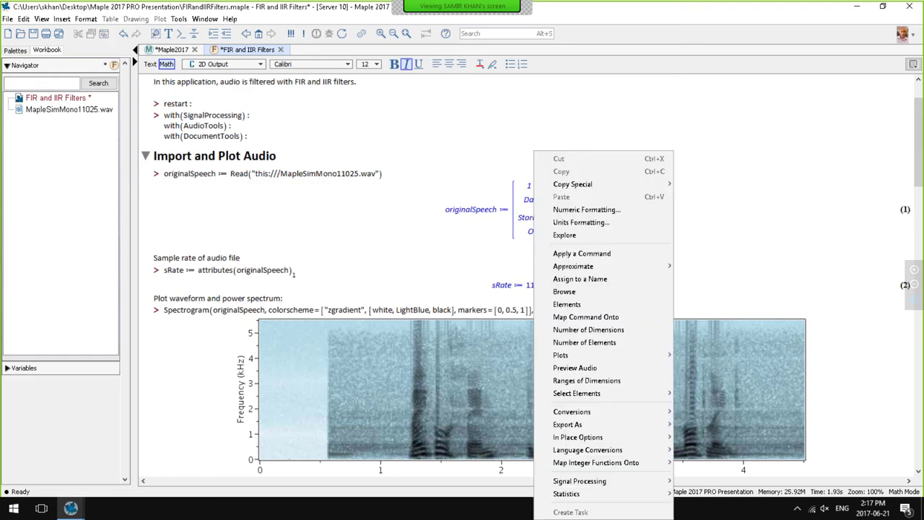
mouse_move(647, 484)
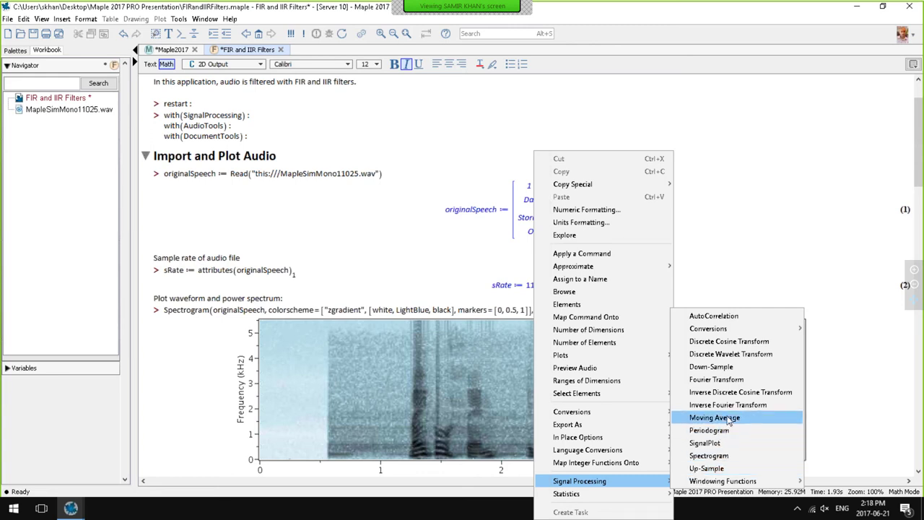
mouse_move(755, 482)
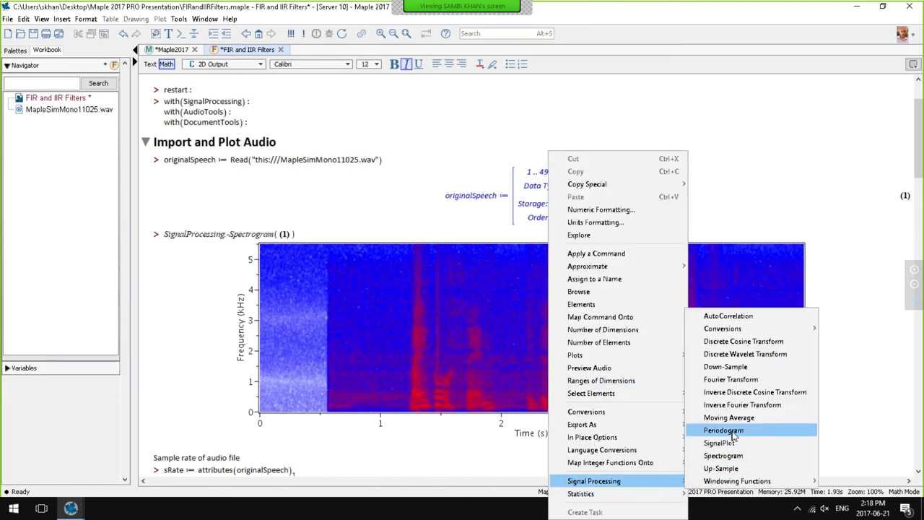
click(724, 431)
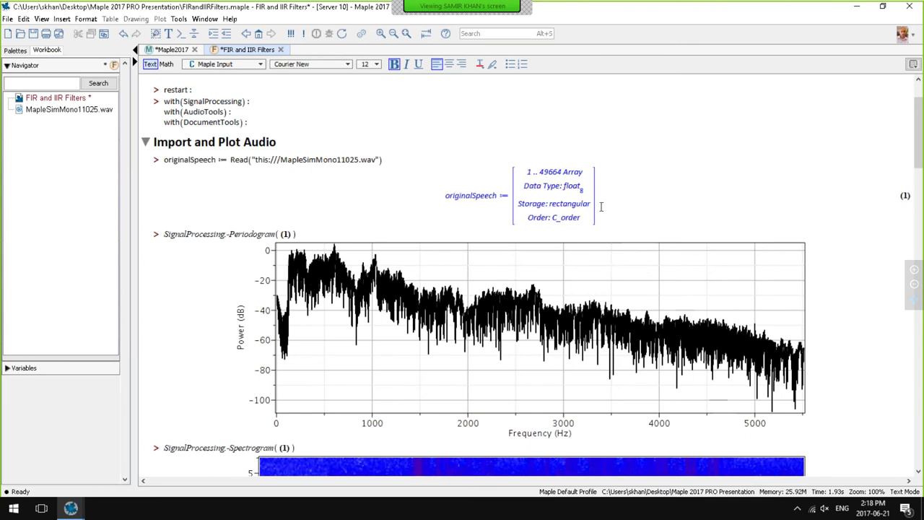
click(281, 50)
click(460, 268)
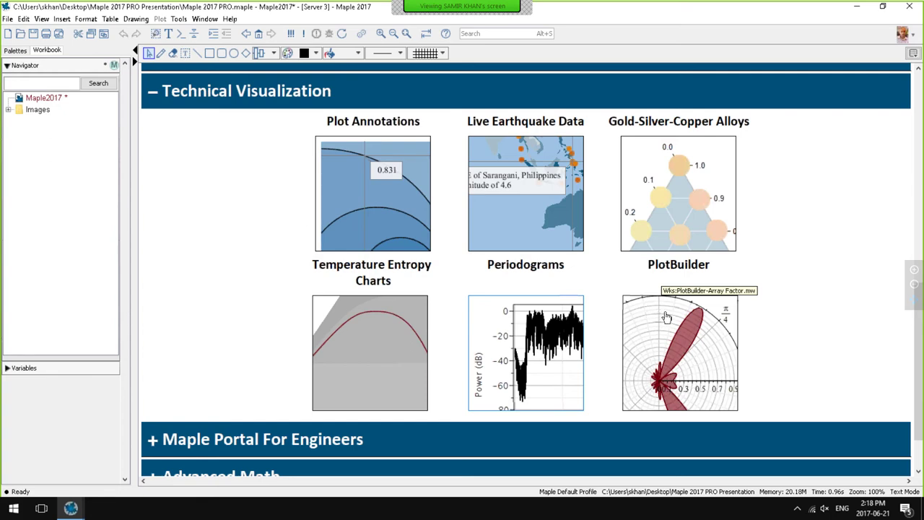
Open the PlotBuilder-Array Factor example and evaluate the whole worksheet
click(668, 316)
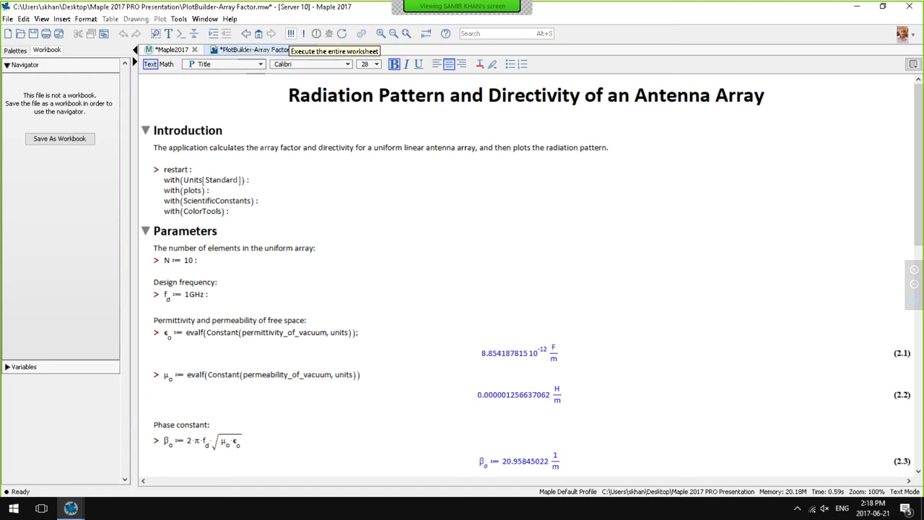
click(291, 33)
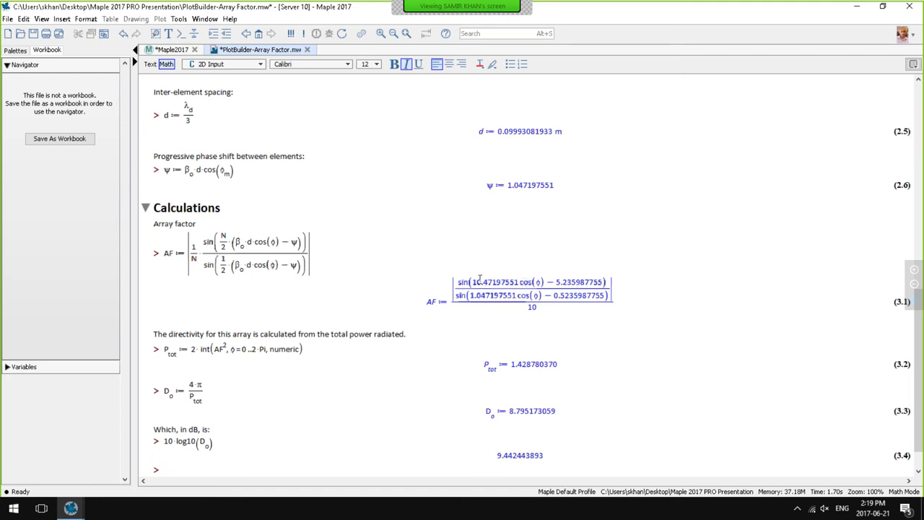
Open Plot Builder on the array factor output and choose a 2-D polar plot
right_click(480, 279)
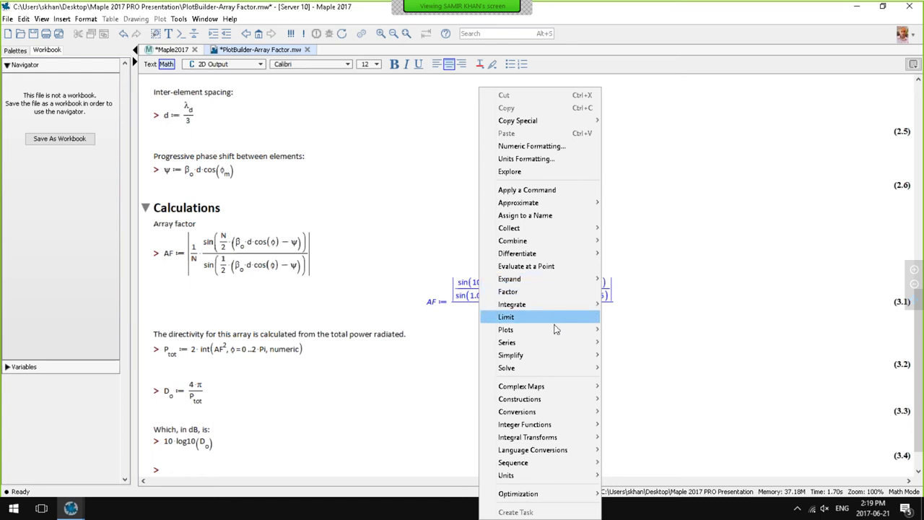
mouse_move(556, 330)
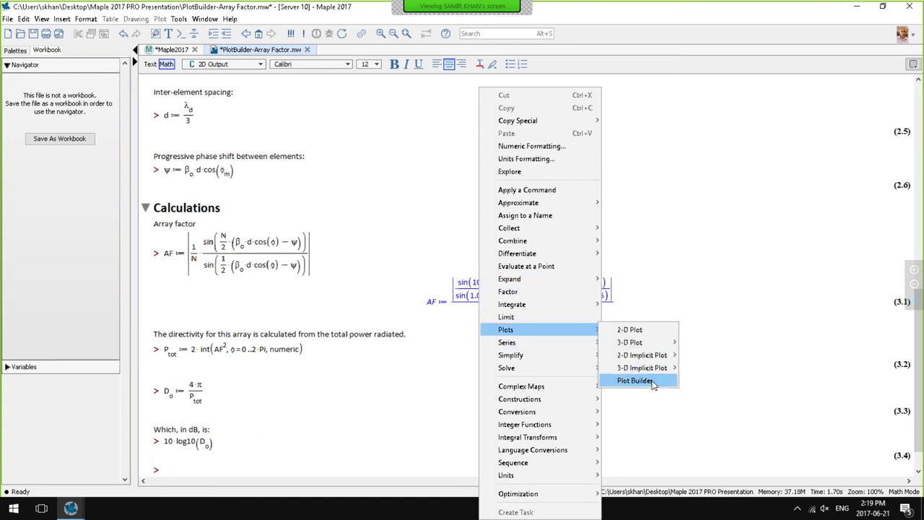
click(636, 381)
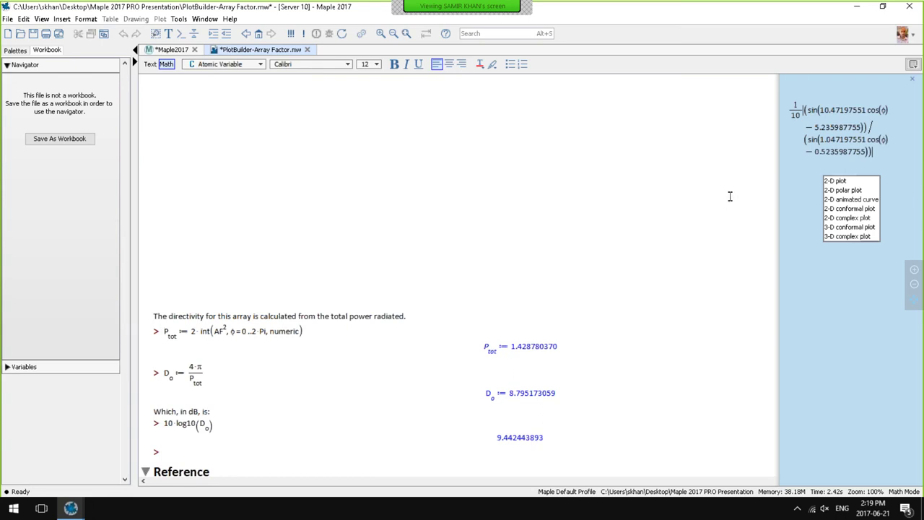
click(840, 191)
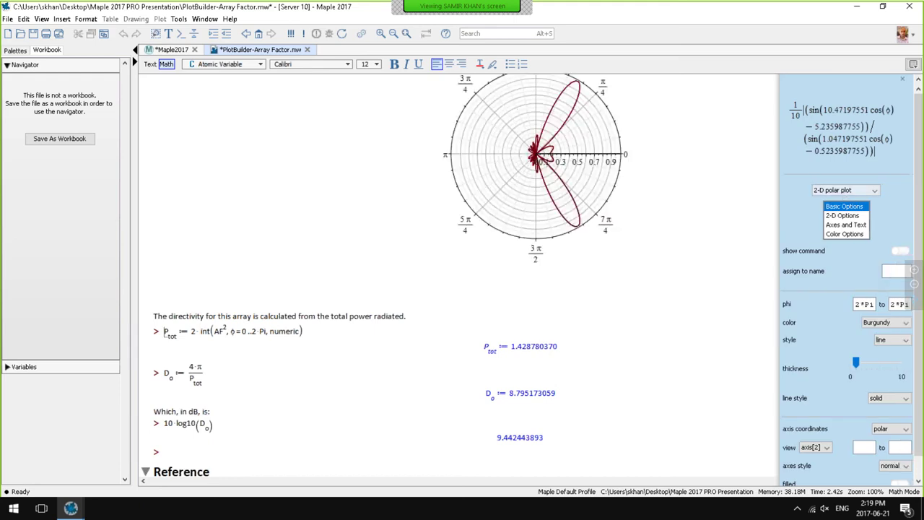
click(856, 191)
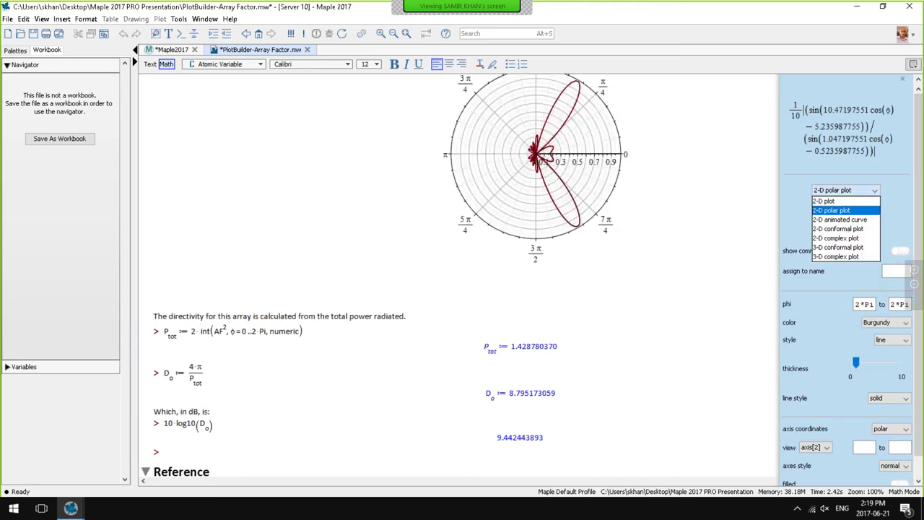
click(853, 202)
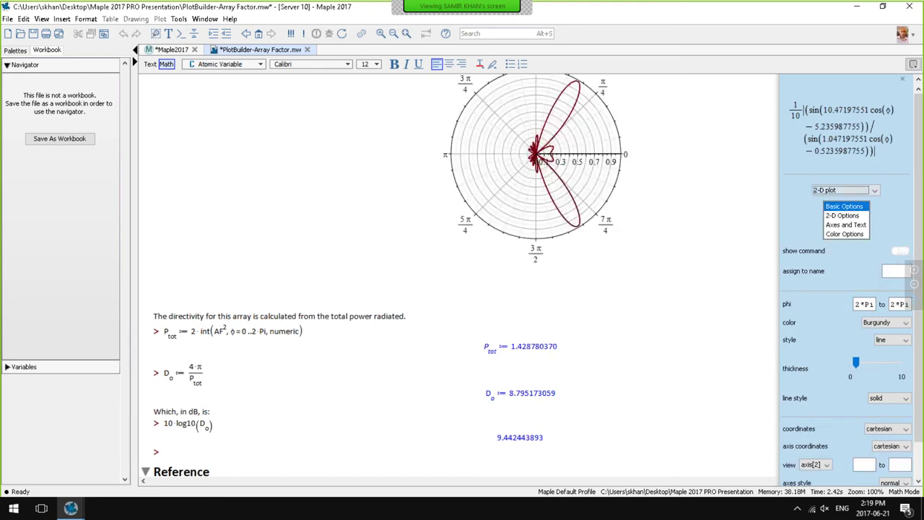
click(845, 190)
click(848, 208)
Fill the polar plot lobes, show the plots:-polarplot command, and select it
scroll(655, 251, up, 1)
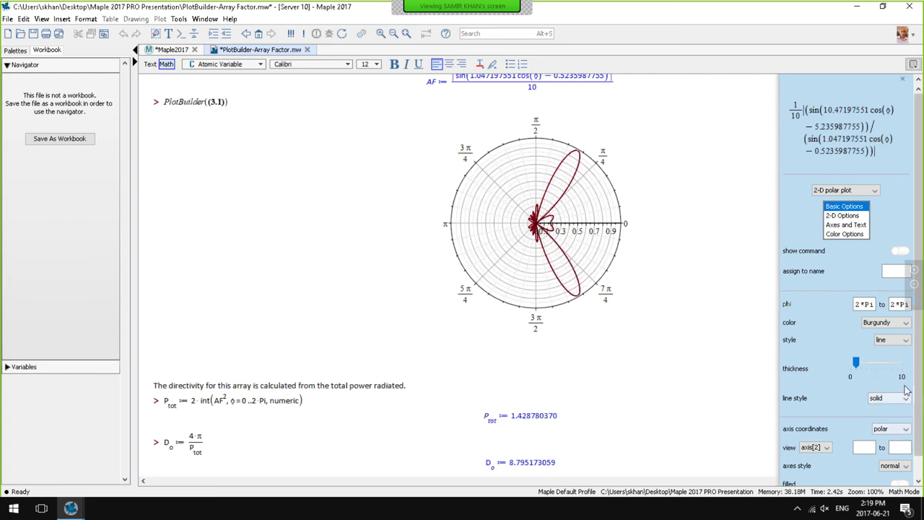
scroll(911, 445, down, 1)
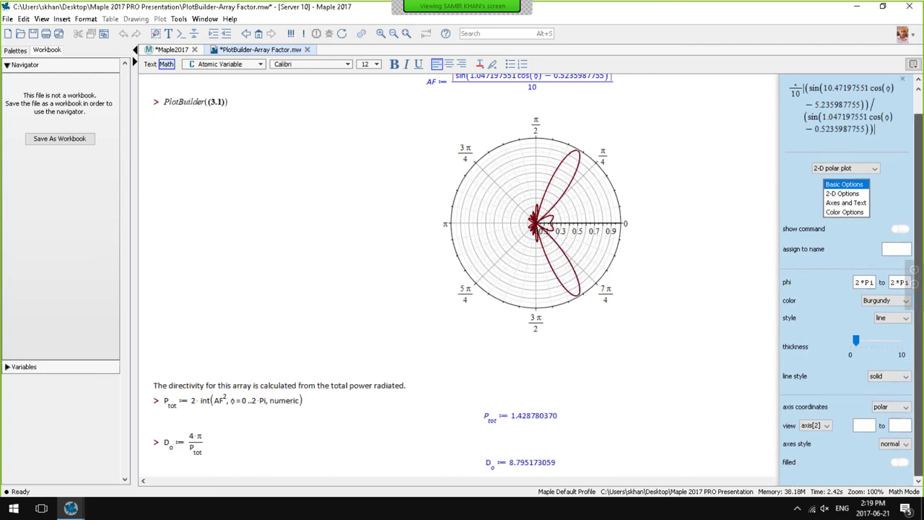
click(900, 463)
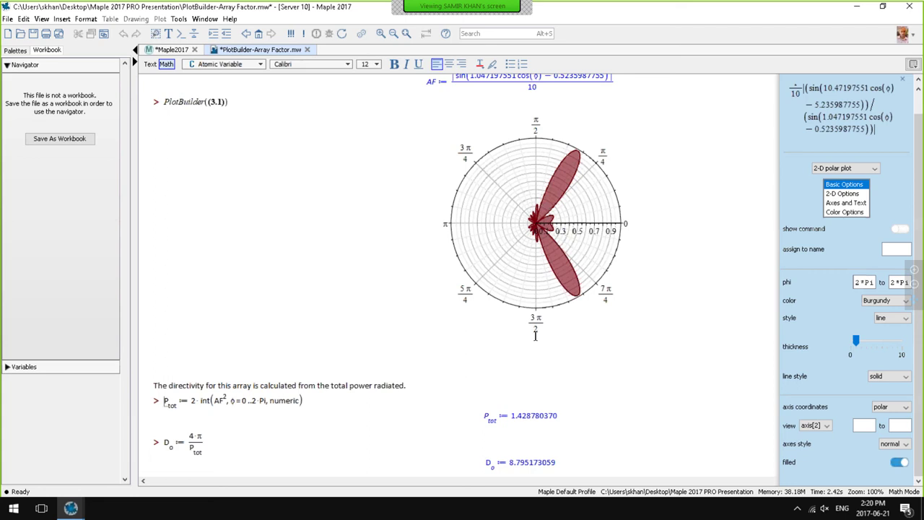
click(900, 229)
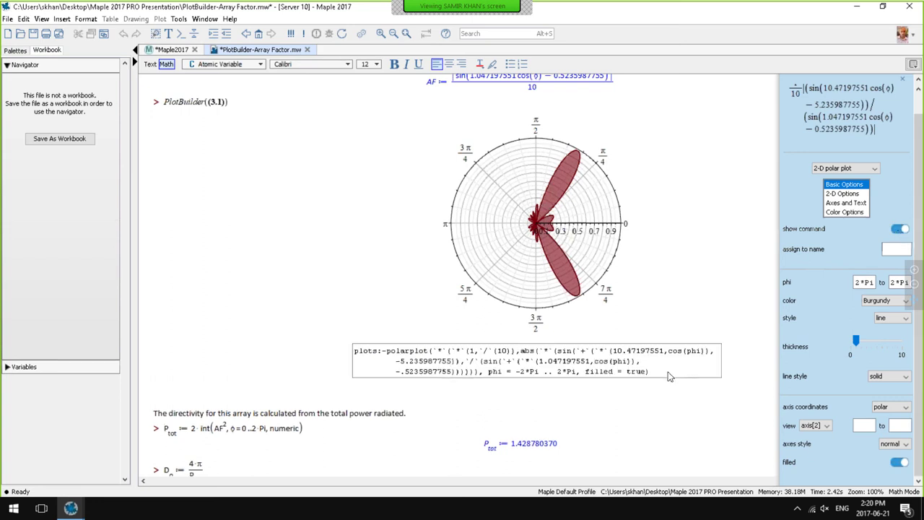
drag(669, 376, 354, 352)
Copy the polarplot command onto a new input line, run it, and close the worksheet
right_click(387, 352)
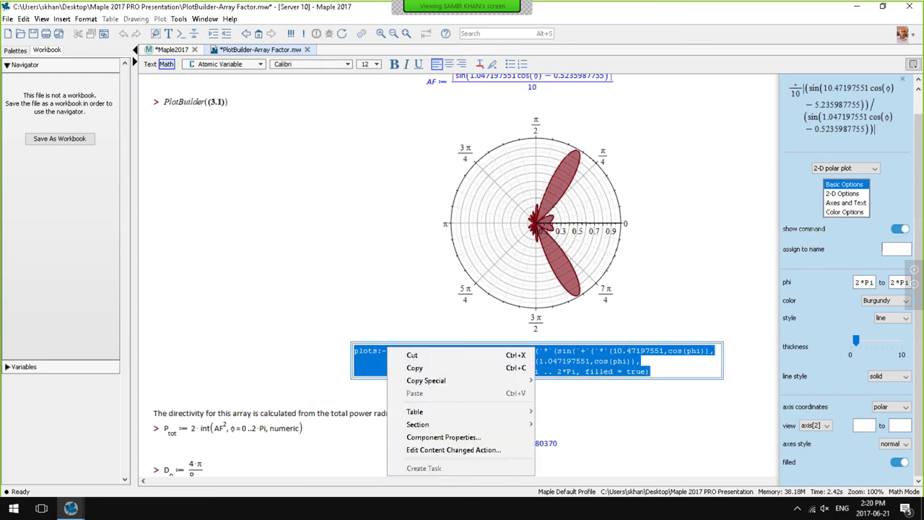
click(412, 367)
click(296, 412)
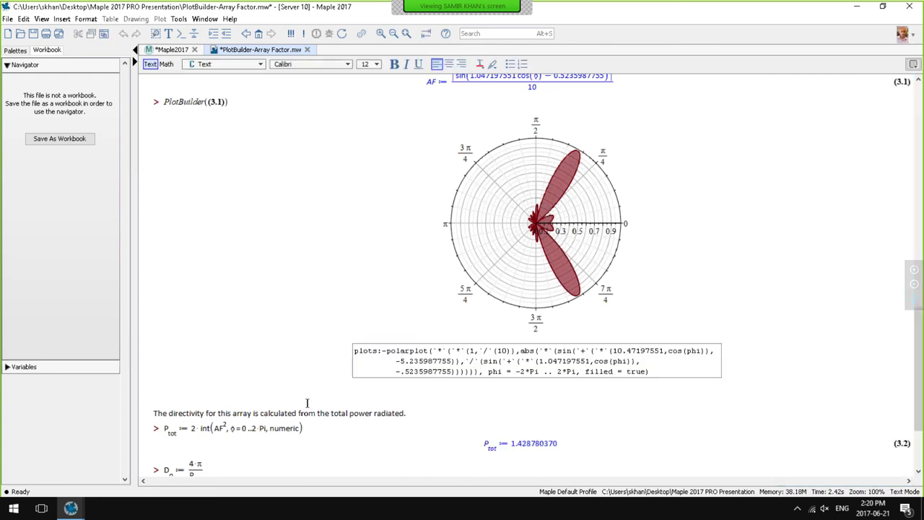
key(ctrl+k)
key(ctrl+v)
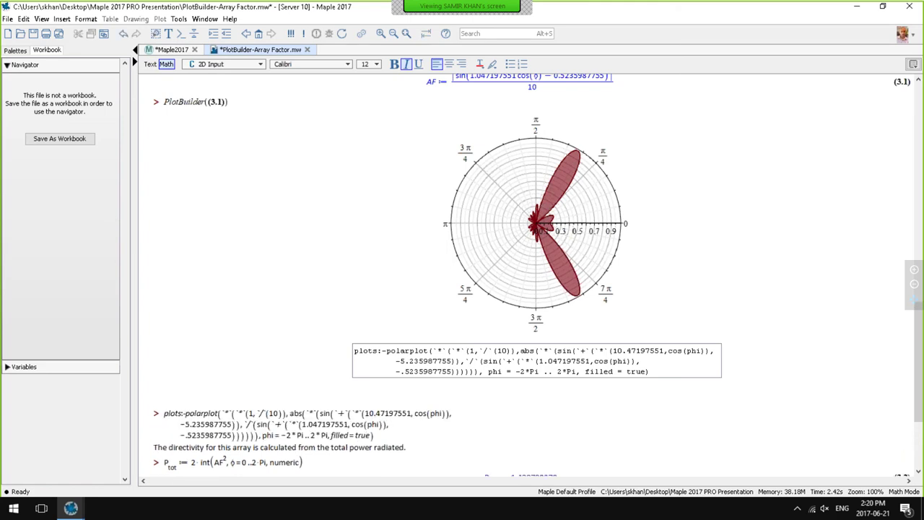
key(Return)
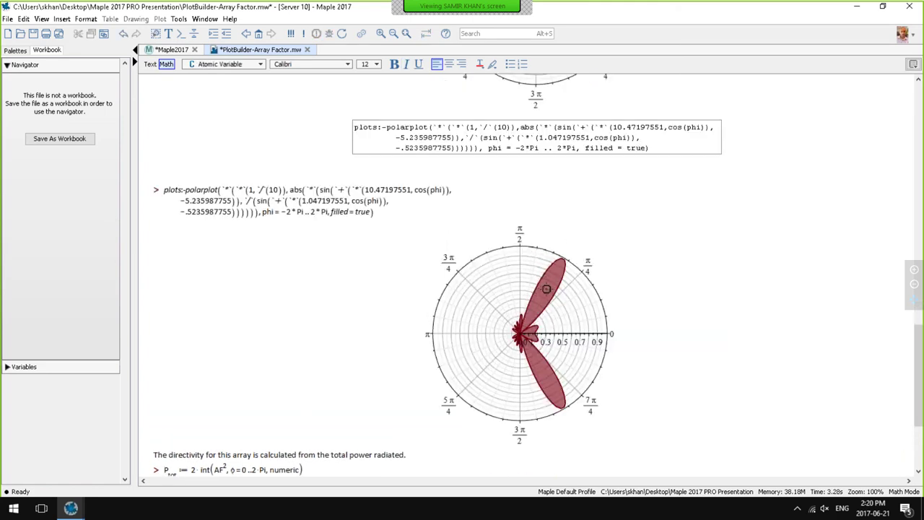
scroll(568, 289, up, 2)
scroll(560, 299, up, 1)
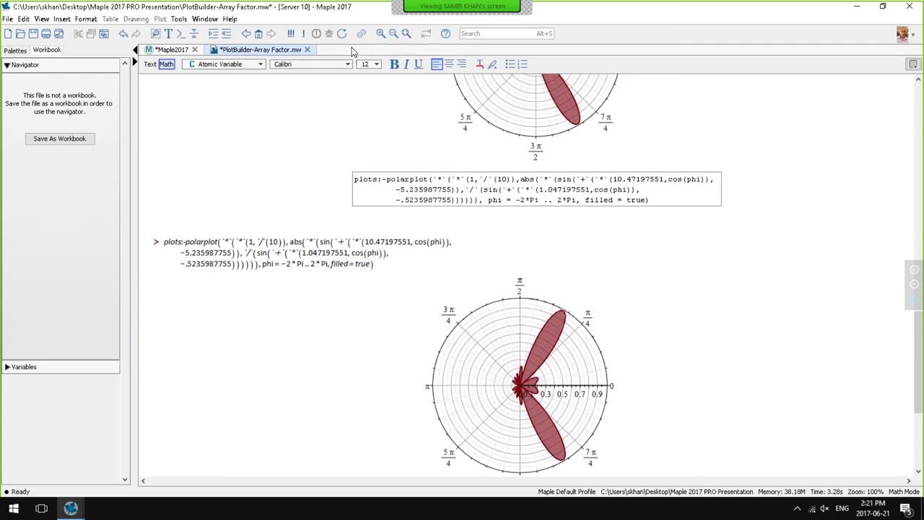
click(307, 49)
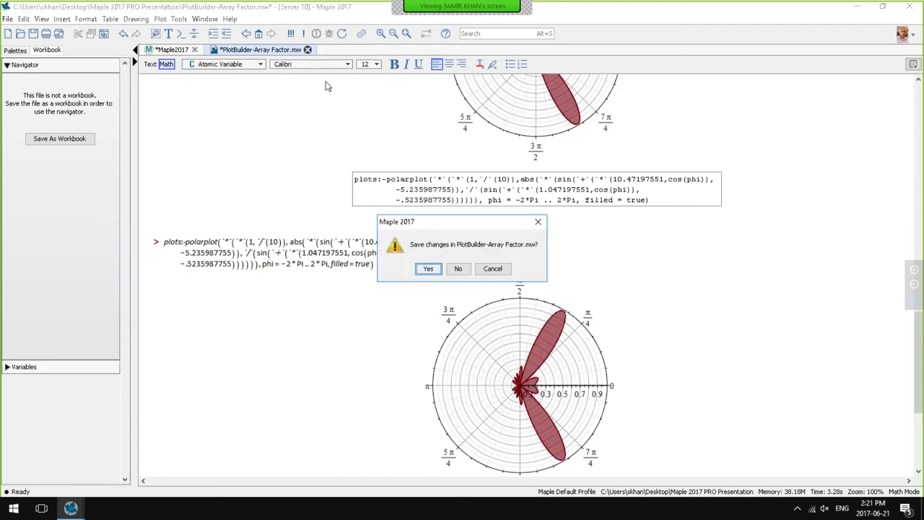
Close the antenna worksheet unsaved and open Maple Portal for Engineers from its expanded section
click(458, 269)
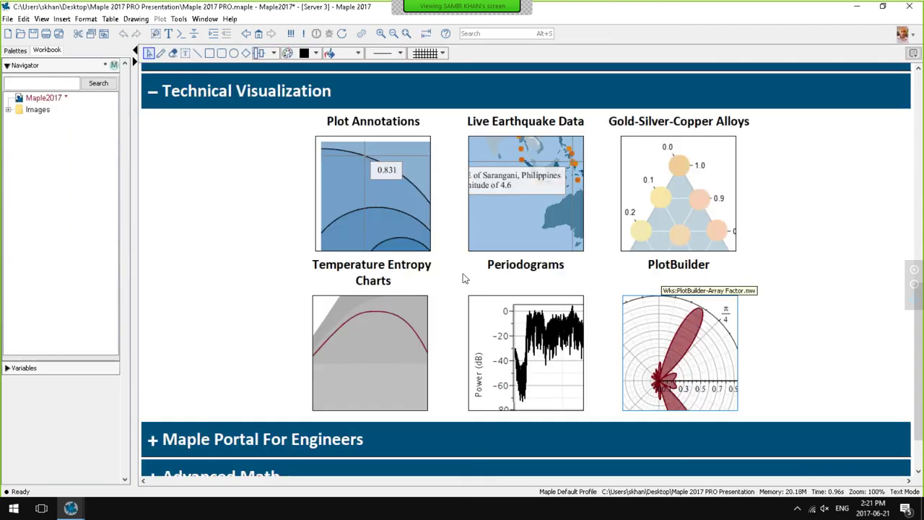
click(155, 93)
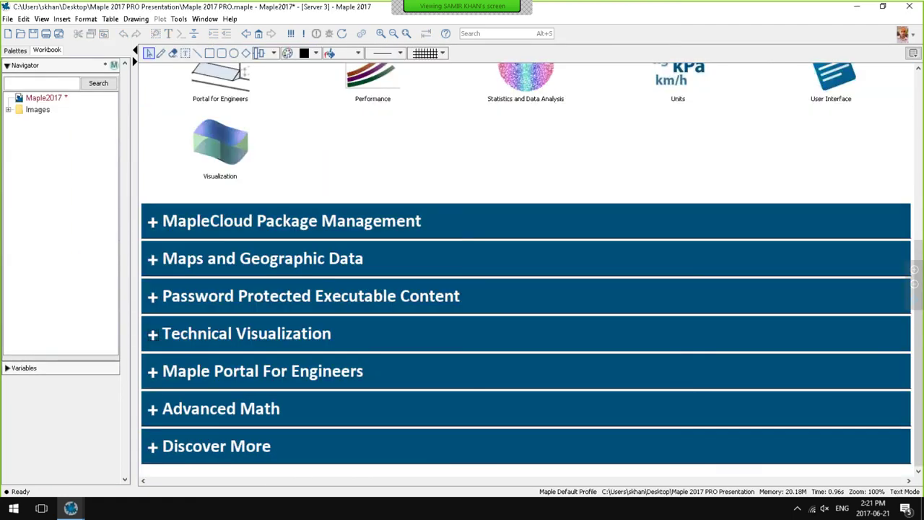
click(155, 373)
scroll(192, 370, down, 4)
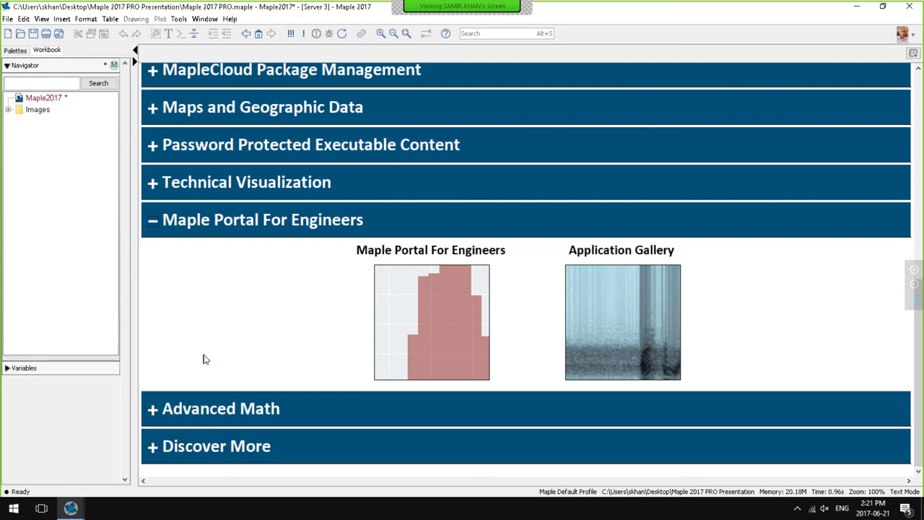
click(387, 289)
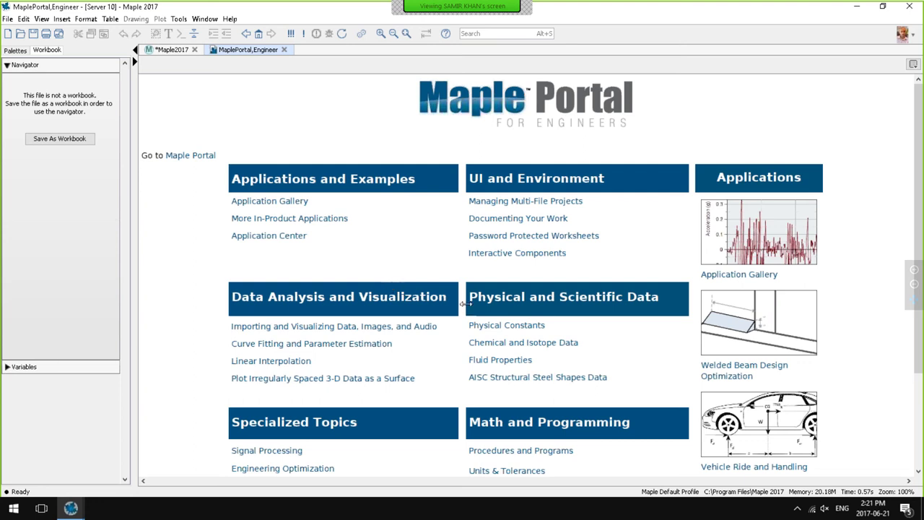
Open the Signal Processing portal page and scroll to the spectrogram and periodogram example
scroll(534, 325, down, 1)
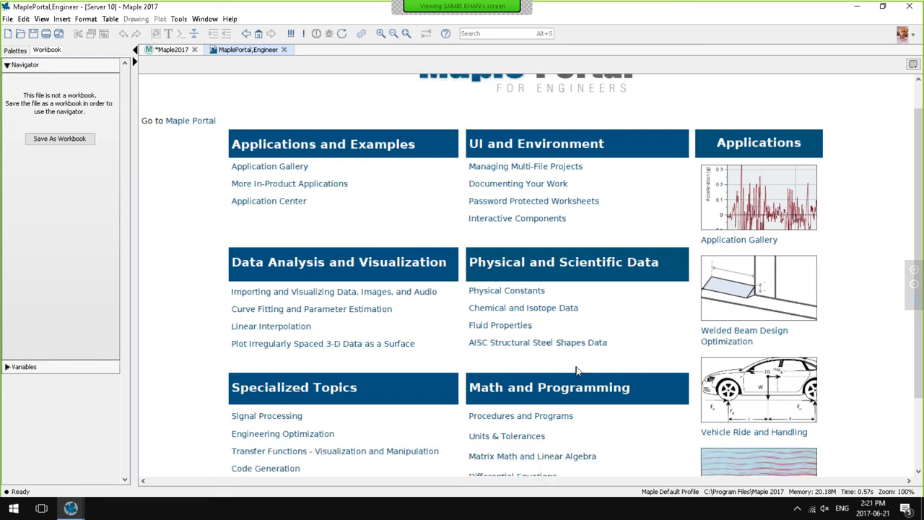
scroll(576, 370, down, 2)
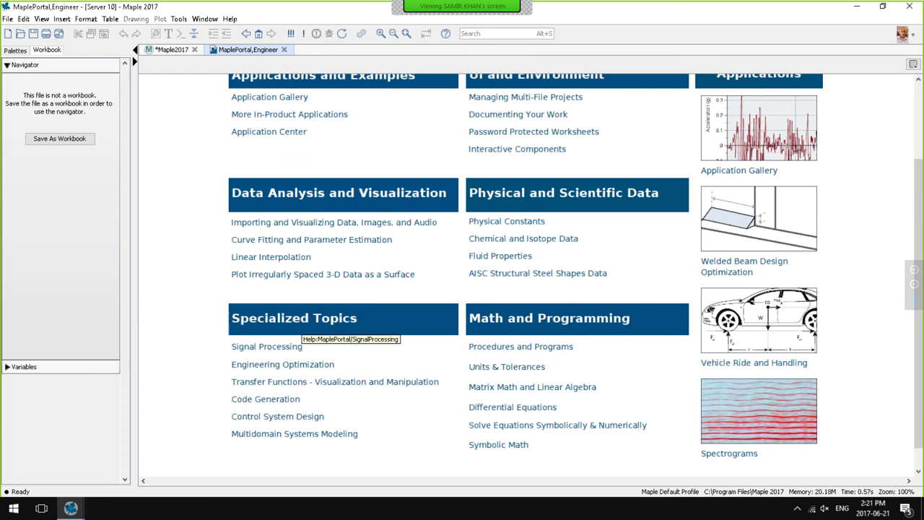
click(295, 348)
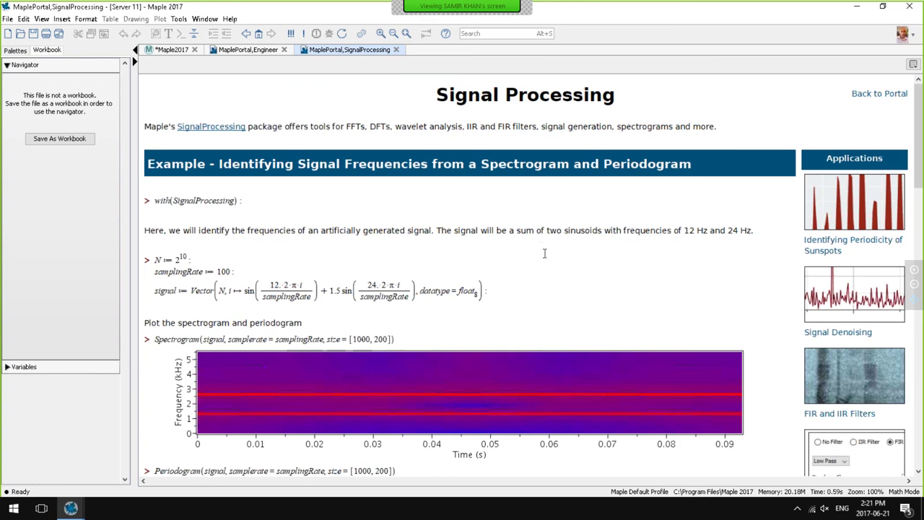
scroll(546, 260, down, 8)
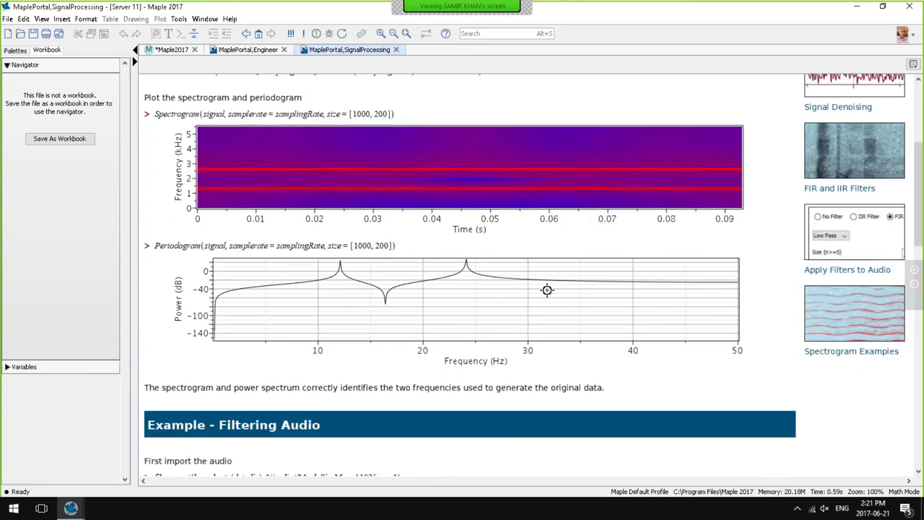
scroll(921, 258, down, 5)
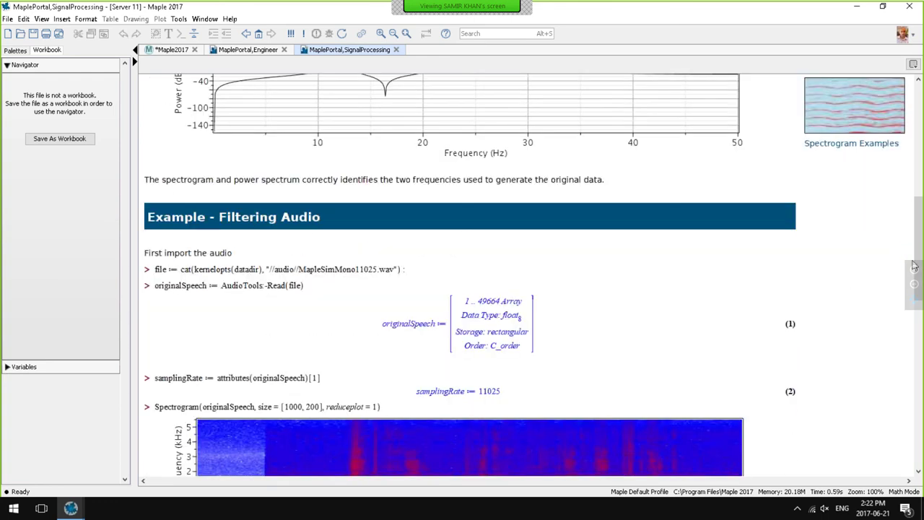
drag(921, 259, 894, 167)
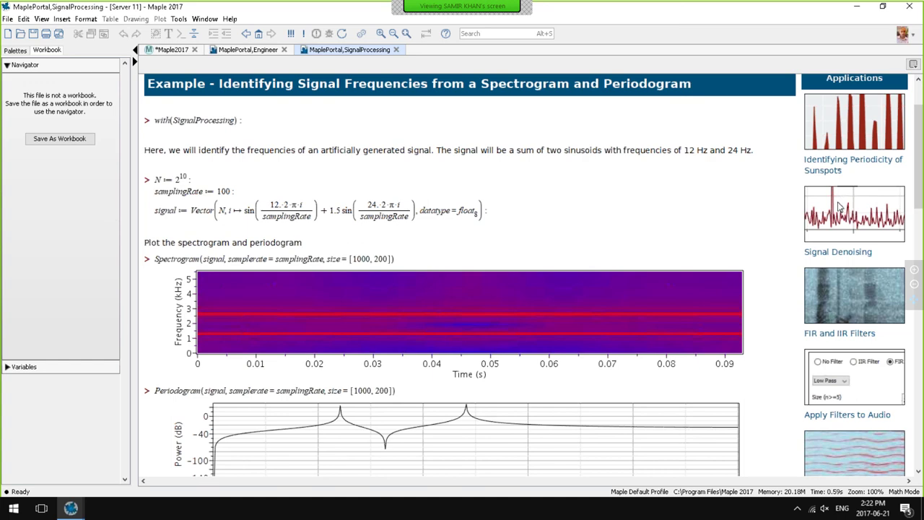
Browse the Signal Denoising application, close it unsaved, and close the Signal Processing page
click(828, 252)
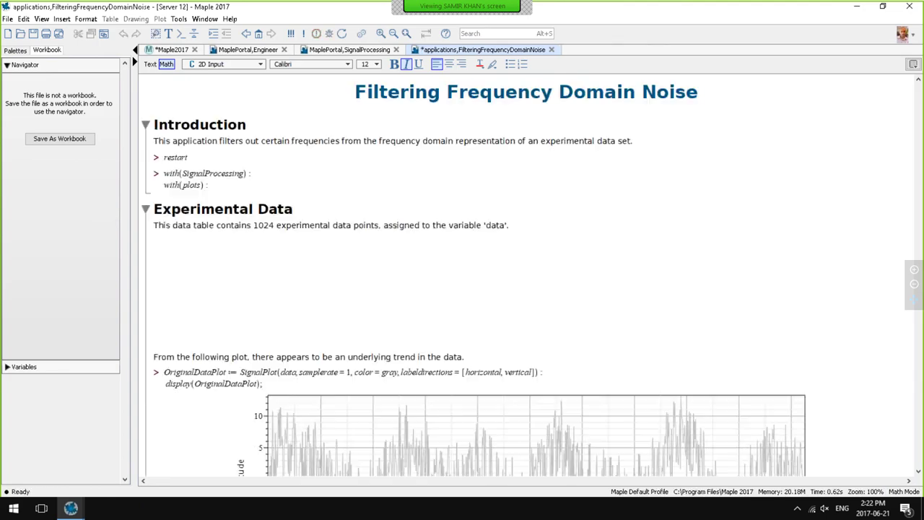
scroll(532, 274, down, 5)
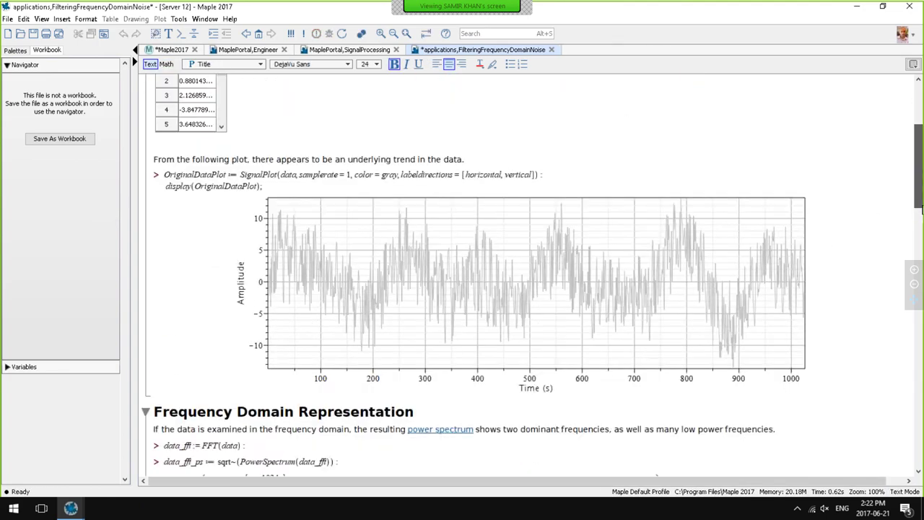
scroll(532, 275, down, 15)
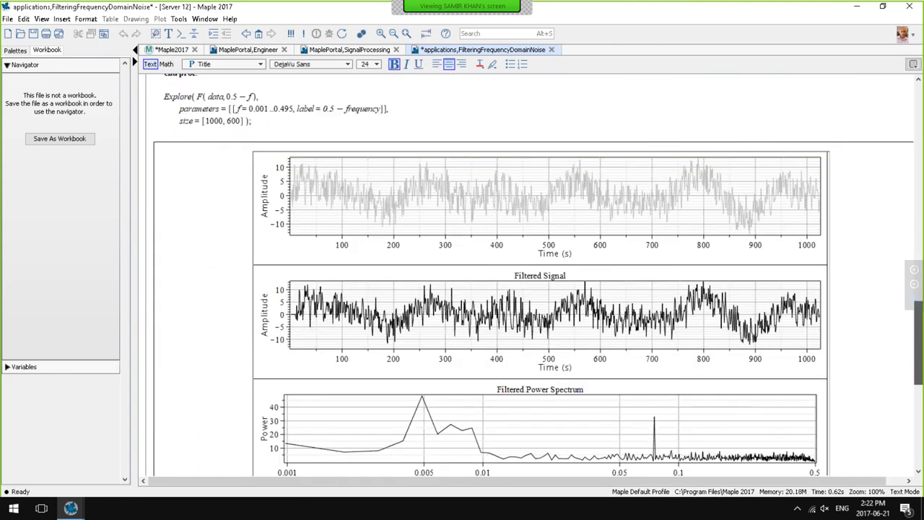
scroll(762, 354, down, 6)
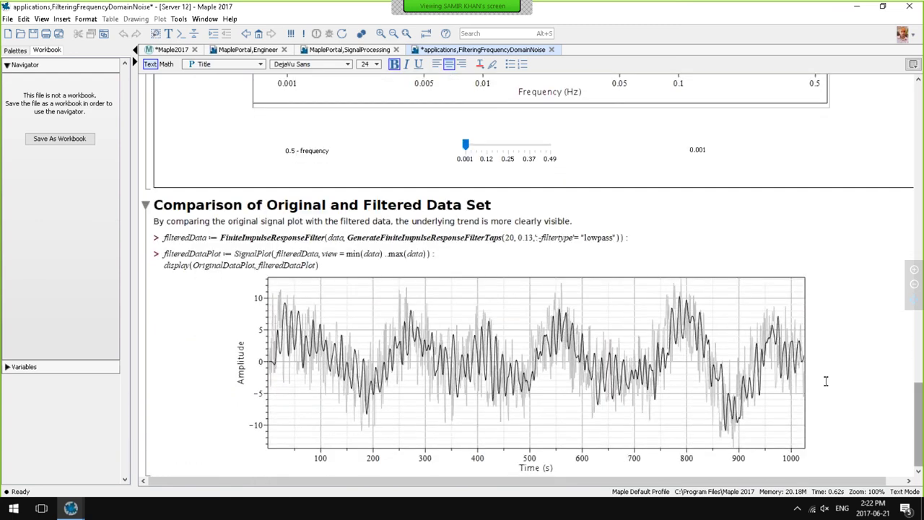
click(552, 50)
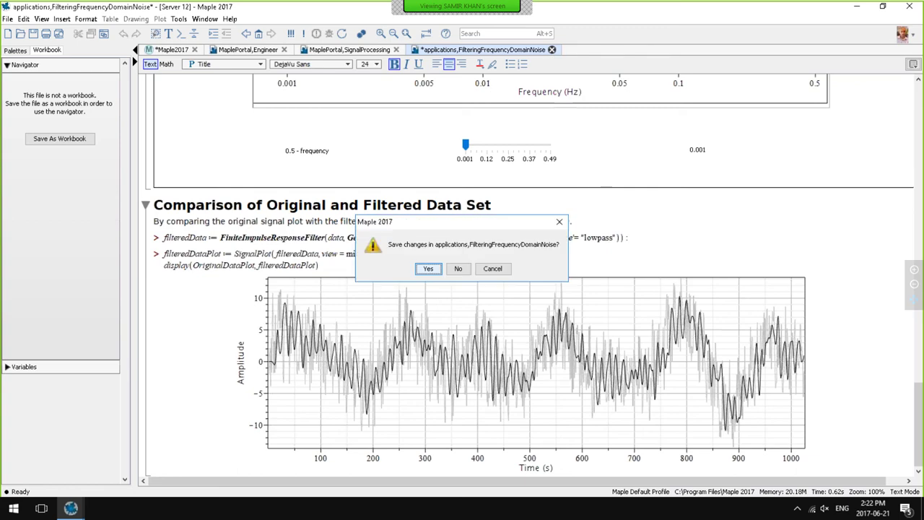
click(458, 269)
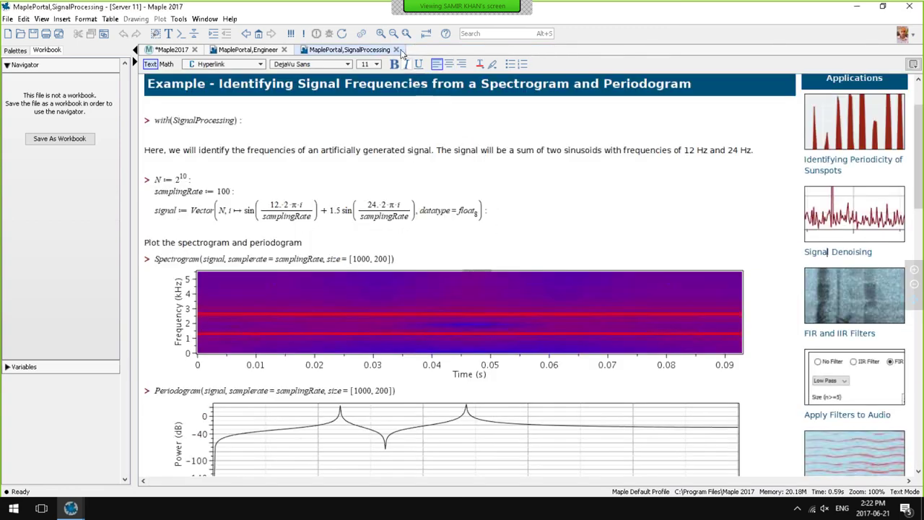
click(396, 49)
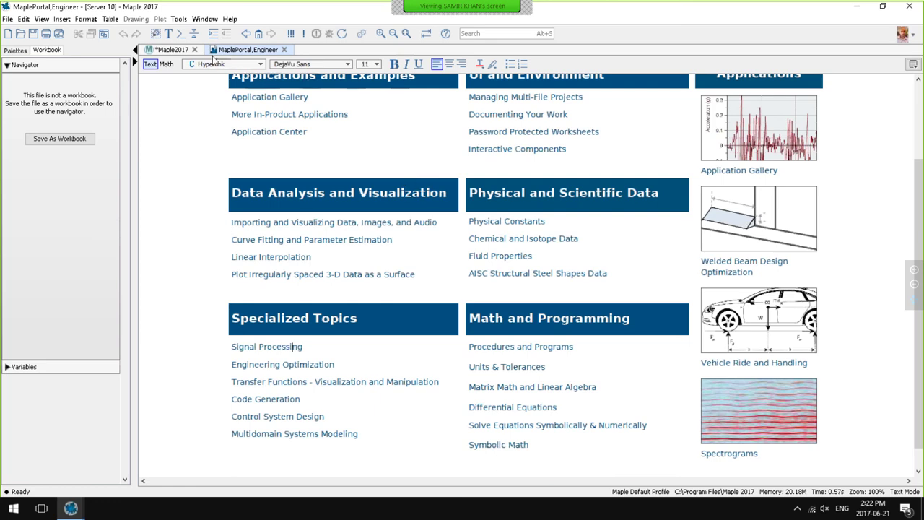
Close the Engineers portal tab, collapse its section, and expand Advanced Math
click(284, 49)
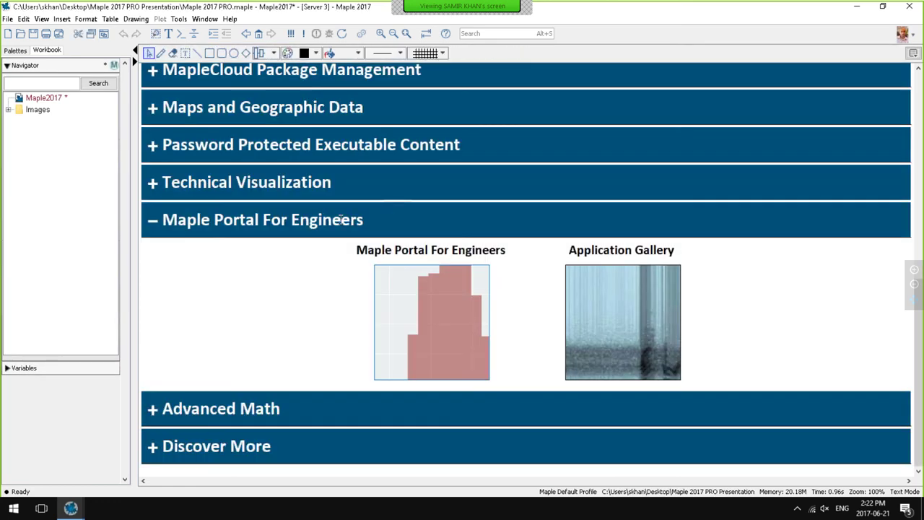
click(153, 221)
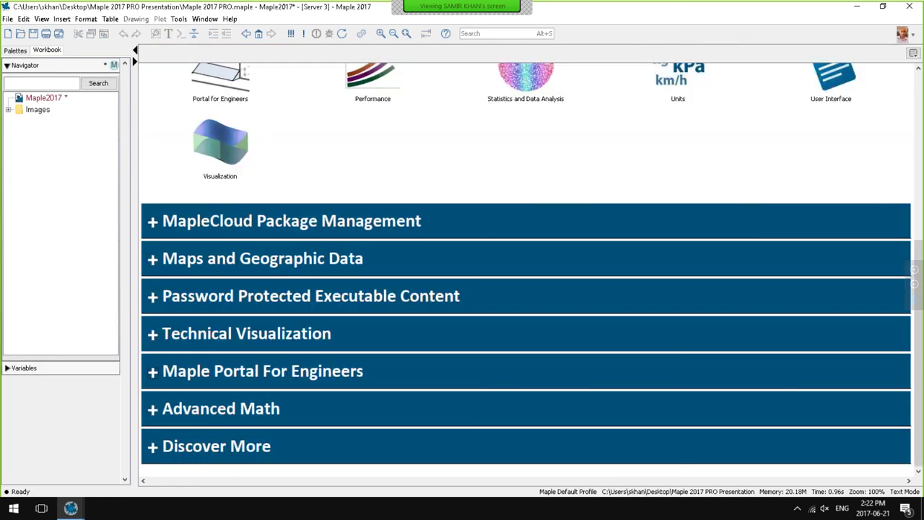
click(153, 410)
scroll(202, 374, down, 5)
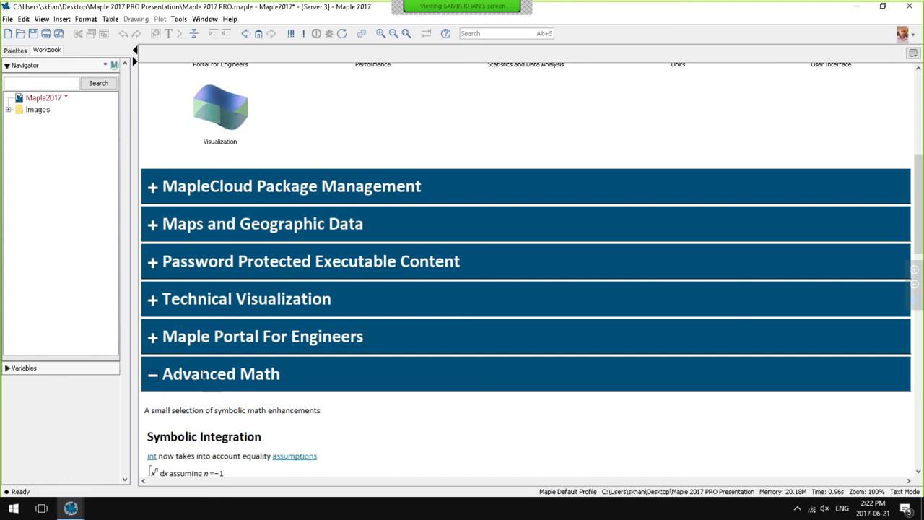
scroll(525, 270, down, 5)
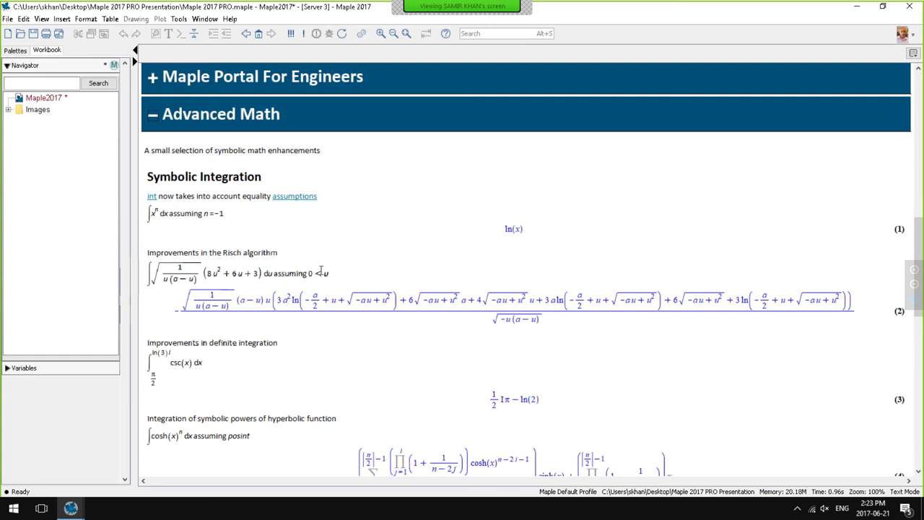
Scroll through the Advanced Math PDE and enhancements content
scroll(322, 270, down, 1)
scroll(318, 281, down, 4)
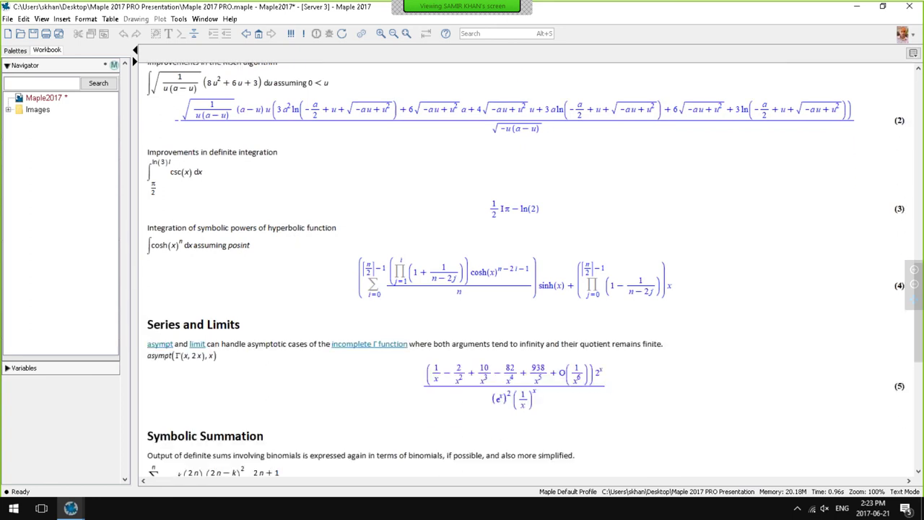
scroll(195, 299, down, 2)
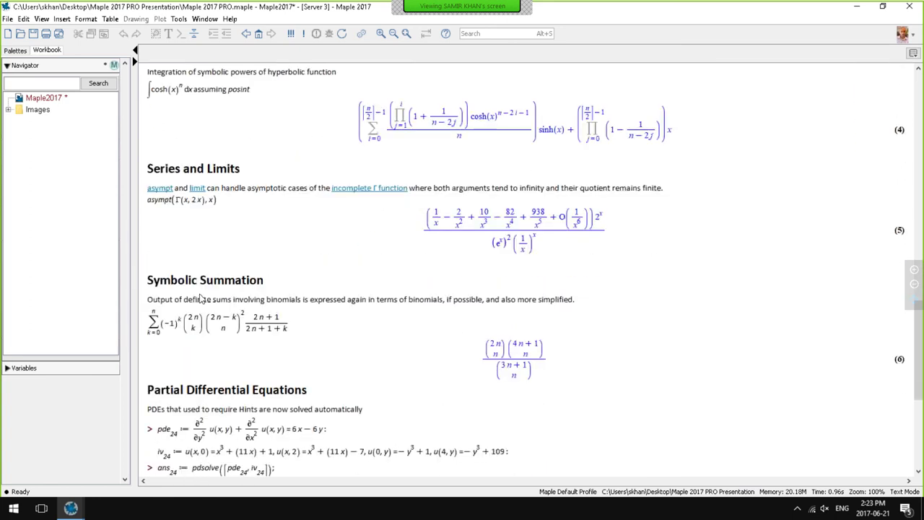
scroll(202, 293, down, 1)
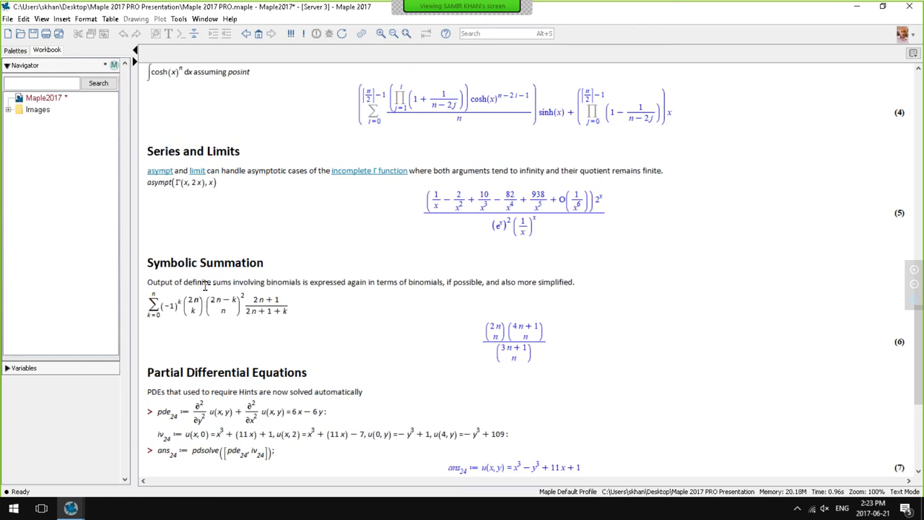
scroll(223, 282, down, 2)
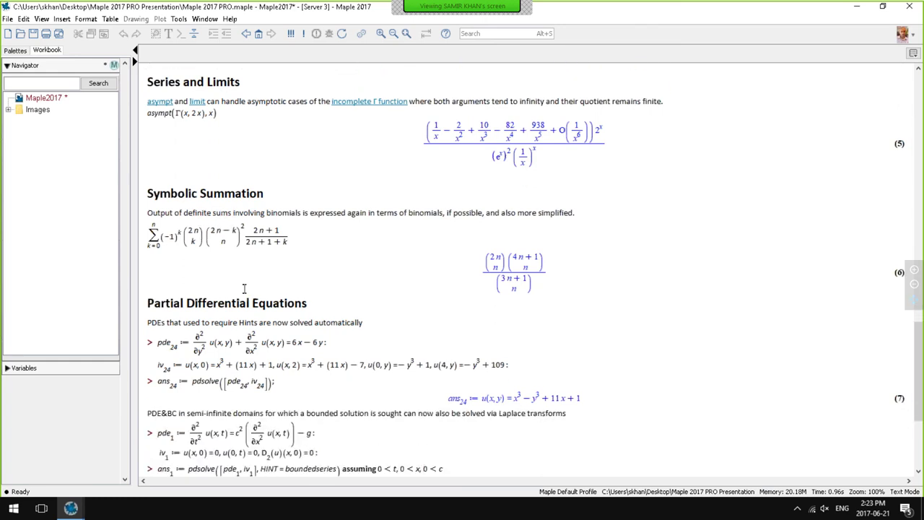
scroll(235, 287, down, 2)
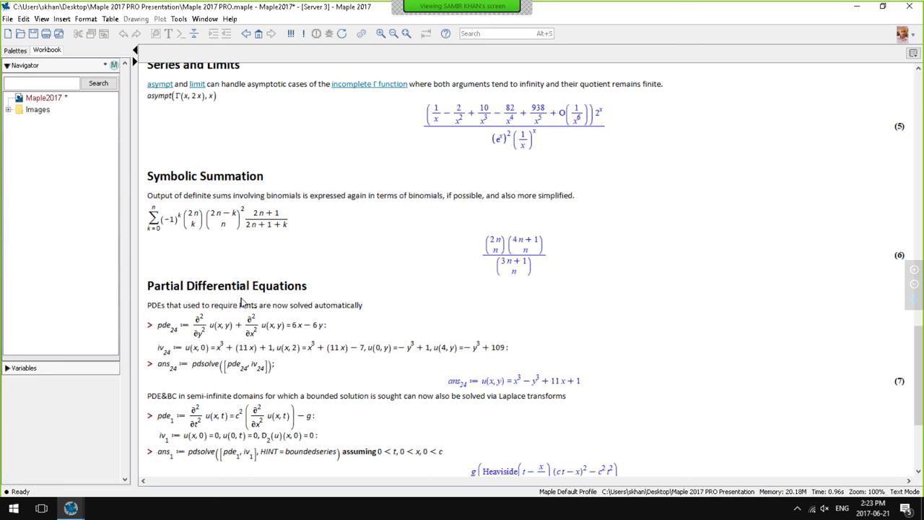
scroll(283, 320, down, 1)
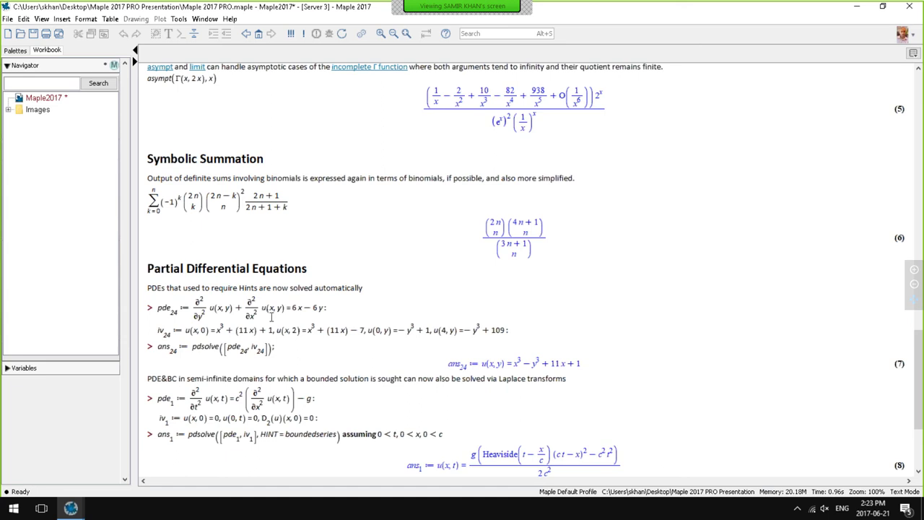
scroll(271, 318, down, 8)
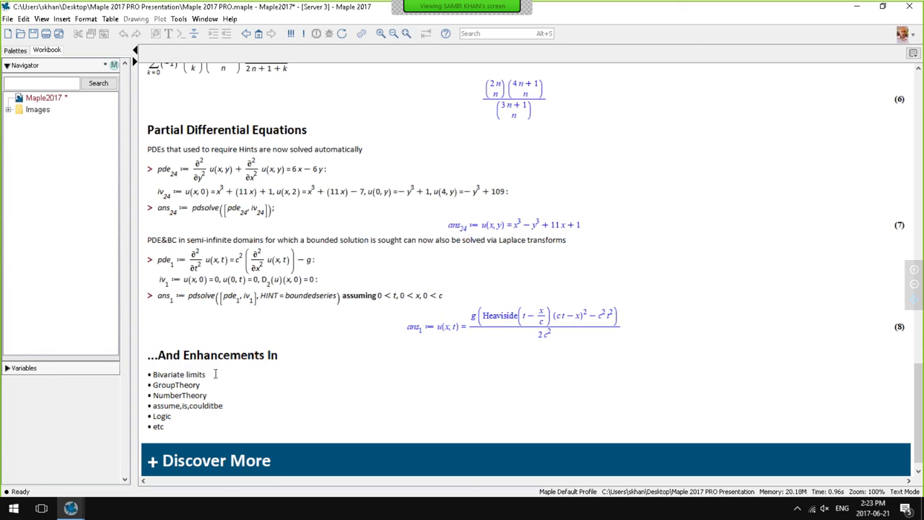
scroll(215, 374, up, 15)
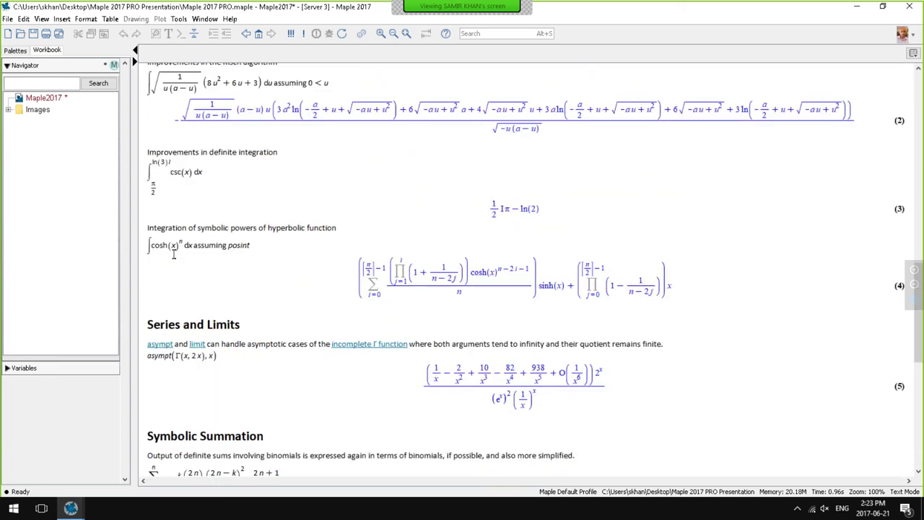
scroll(163, 197, up, 3)
Collapse Advanced Math and expand Discover More to show maplesoft.com and social links
click(151, 214)
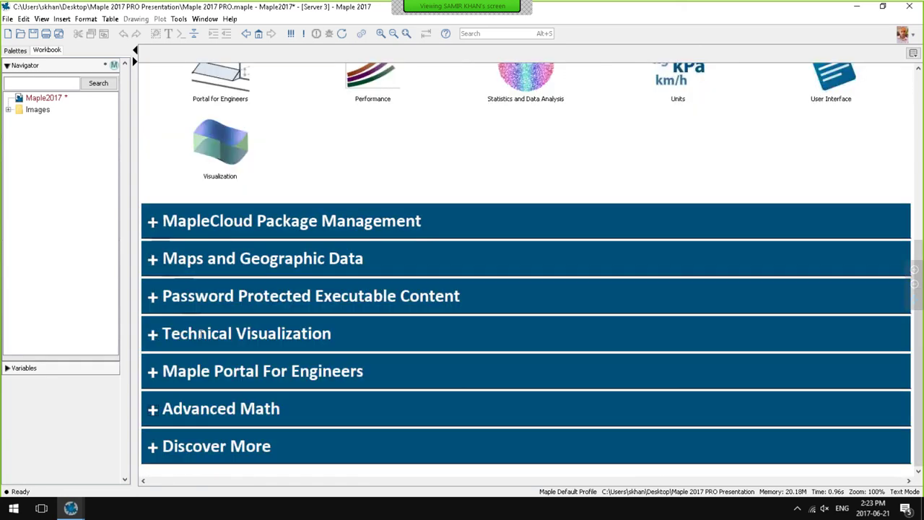
click(154, 447)
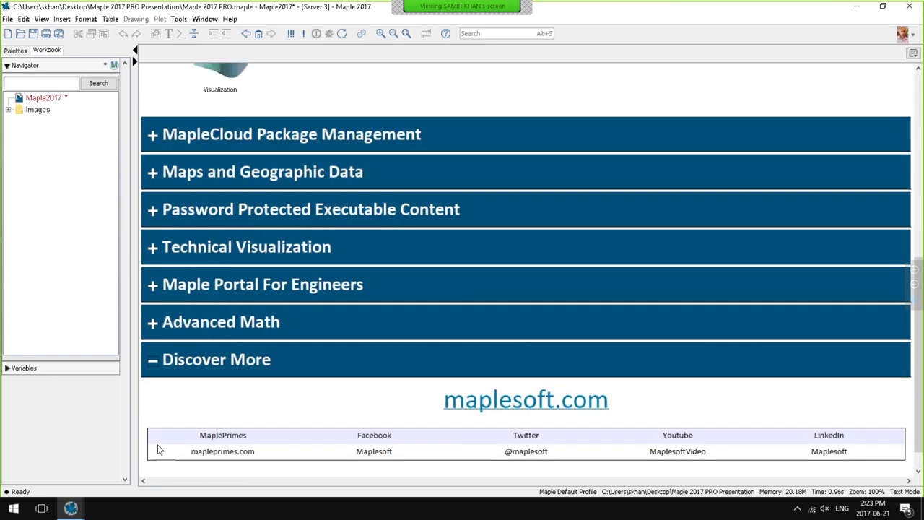